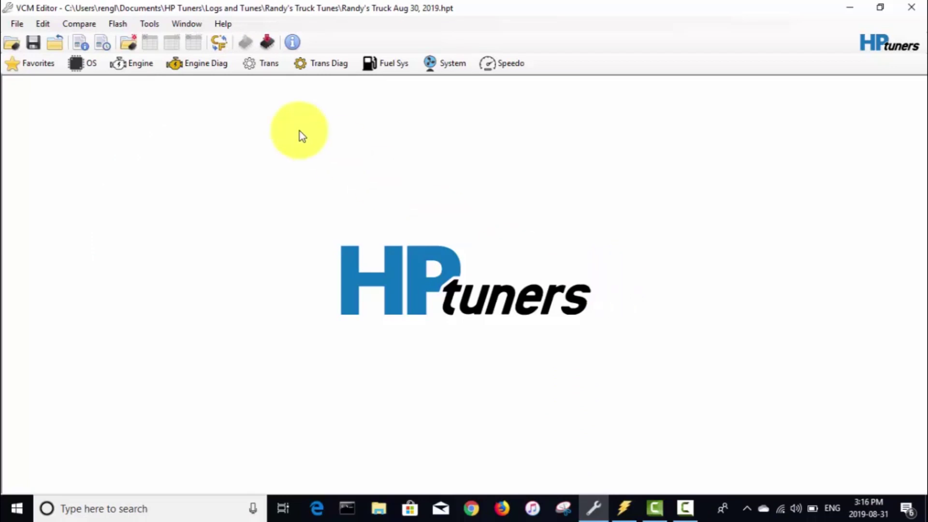
Step: Open the tune's Engine editor window on the Airflow page
click(137, 68)
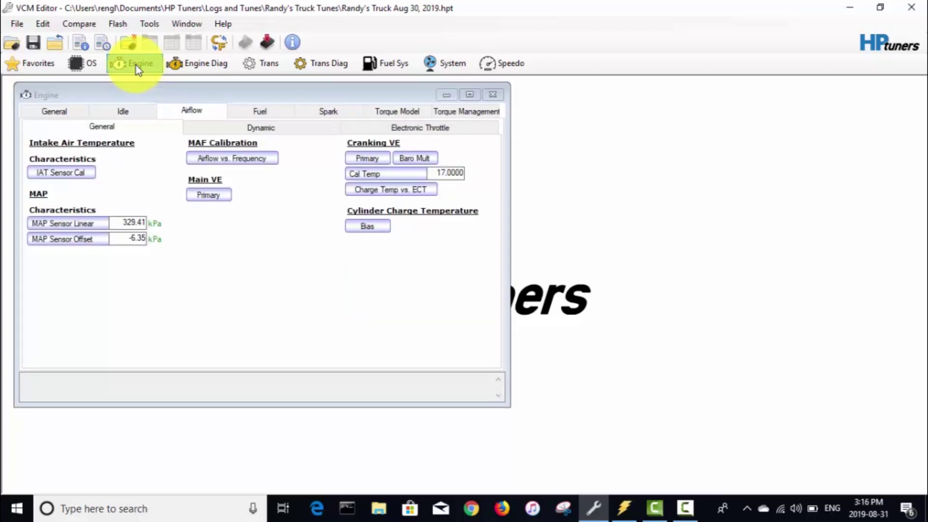
Step: Keep Real Time Mode at VE-Spark-PE in the Engine General settings, then go to the scanner log
click(52, 113)
mouse_move(389, 198)
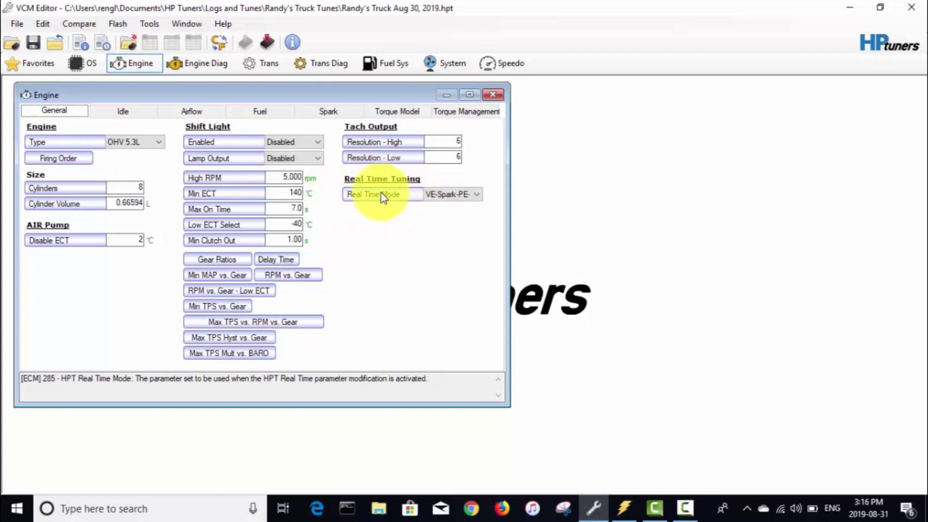
click(477, 195)
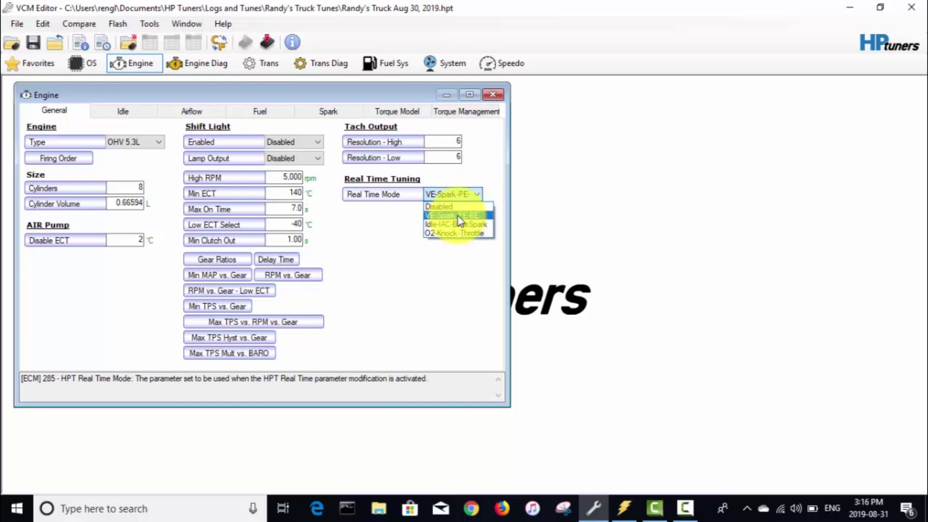
click(457, 216)
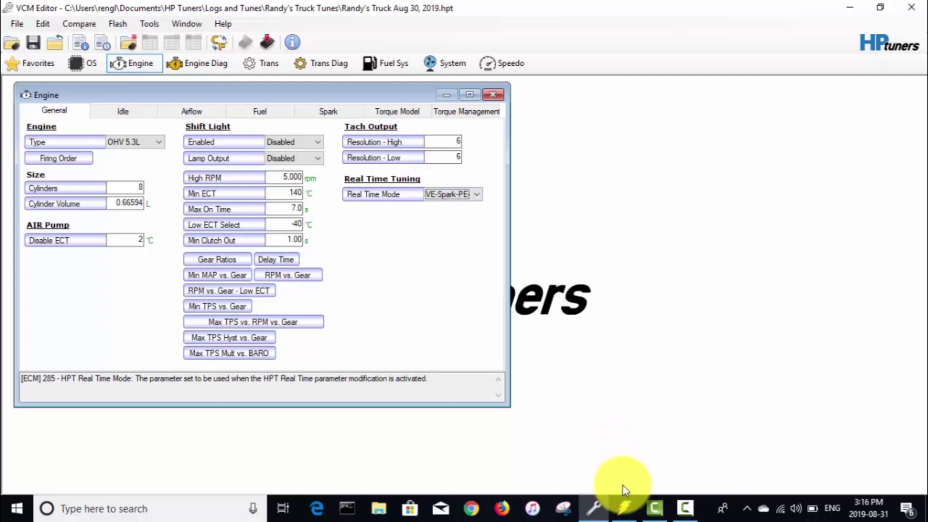
click(624, 508)
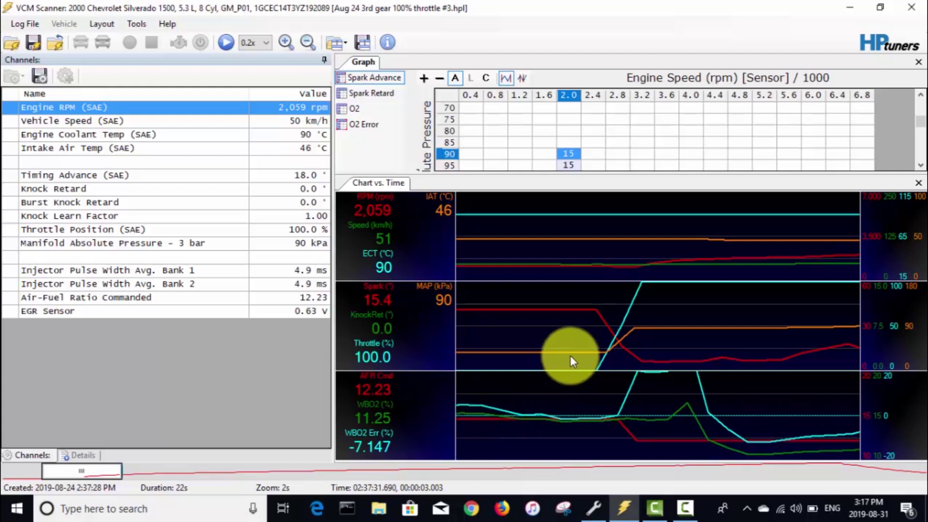
Step: Place the log cursor at idle and show O2 Error, reading 2.210 at 35 kPa, 1,200 rpm
click(549, 331)
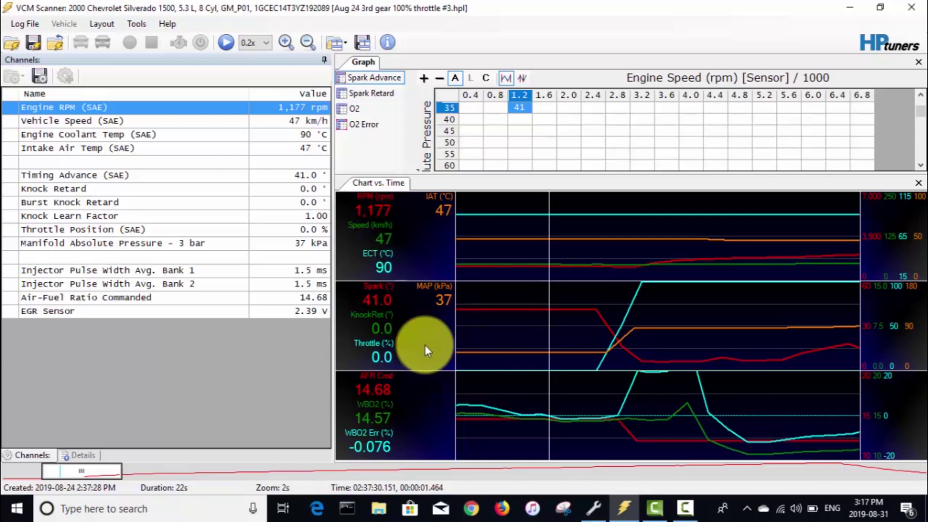
click(584, 332)
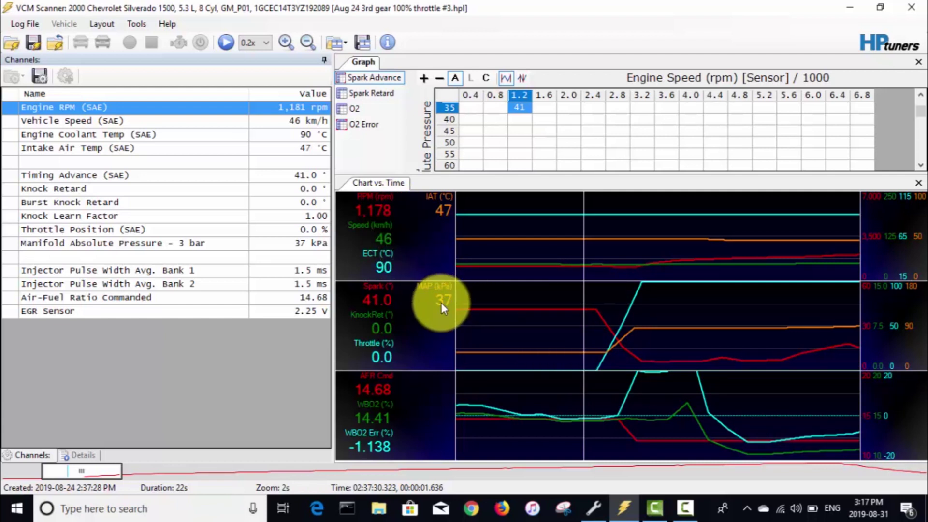
click(370, 127)
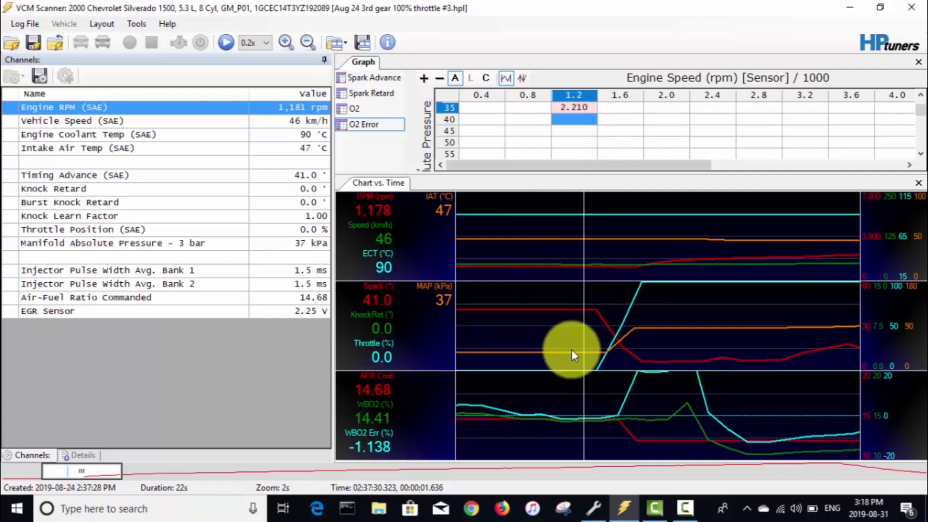
click(659, 329)
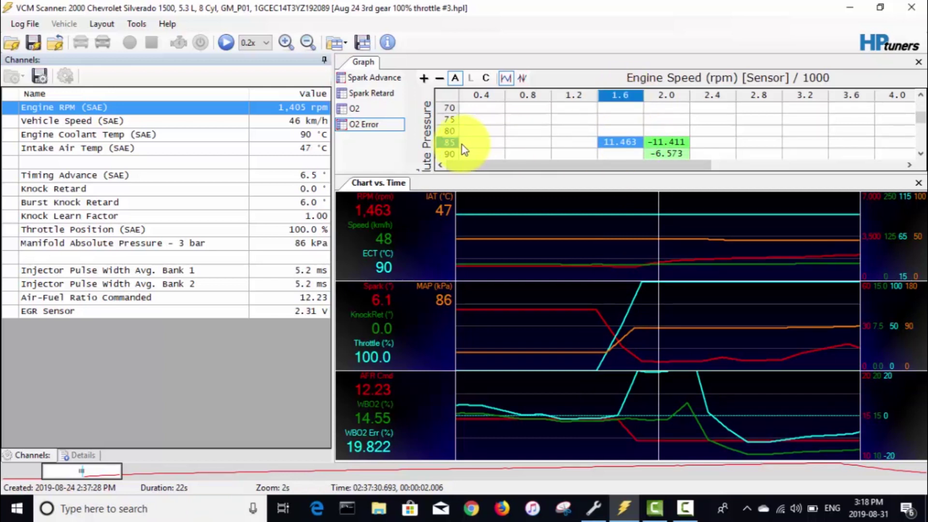
click(570, 351)
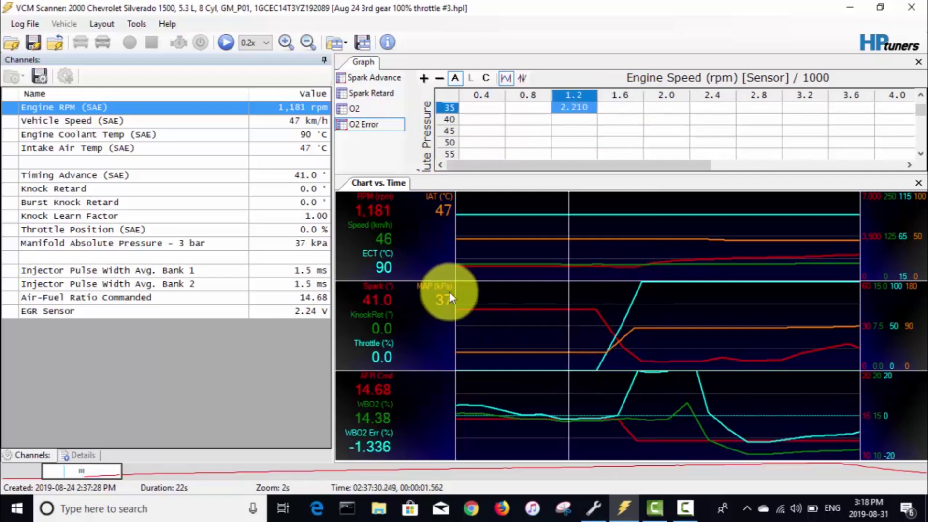
click(667, 329)
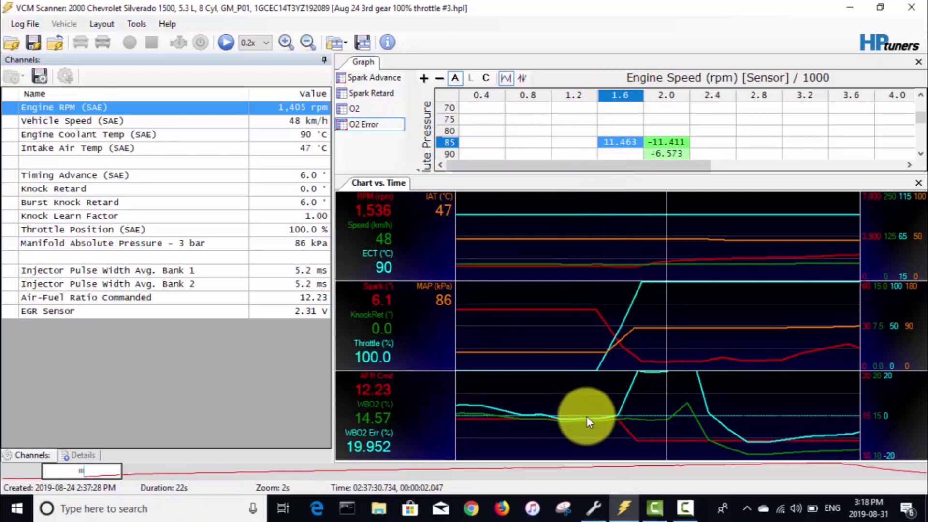
click(687, 404)
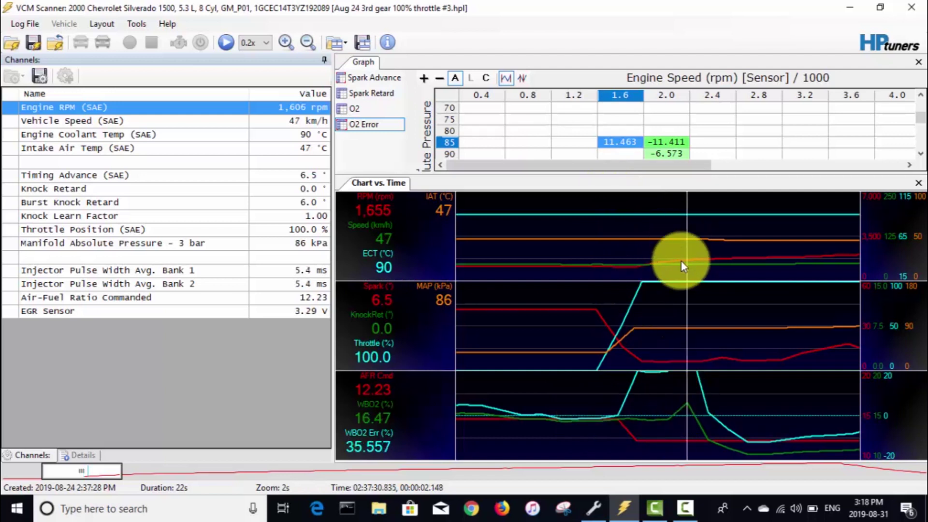
click(586, 398)
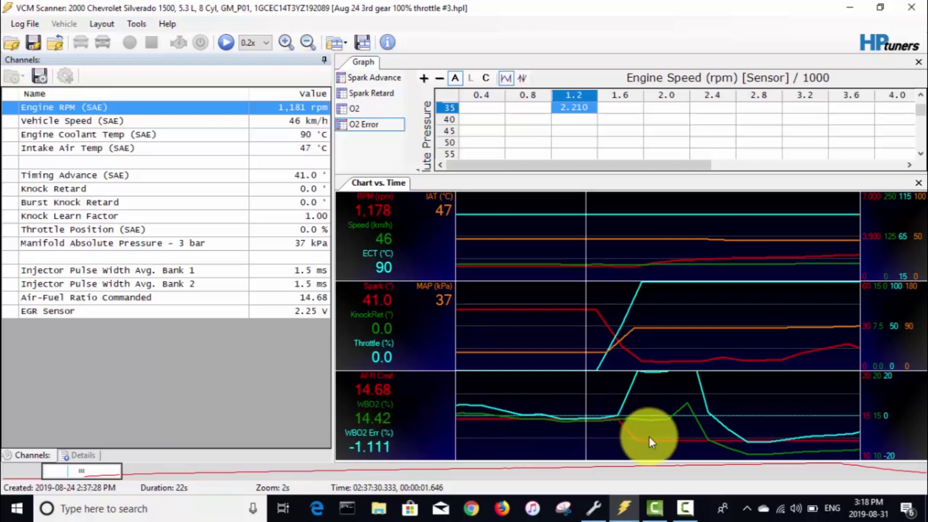
click(648, 366)
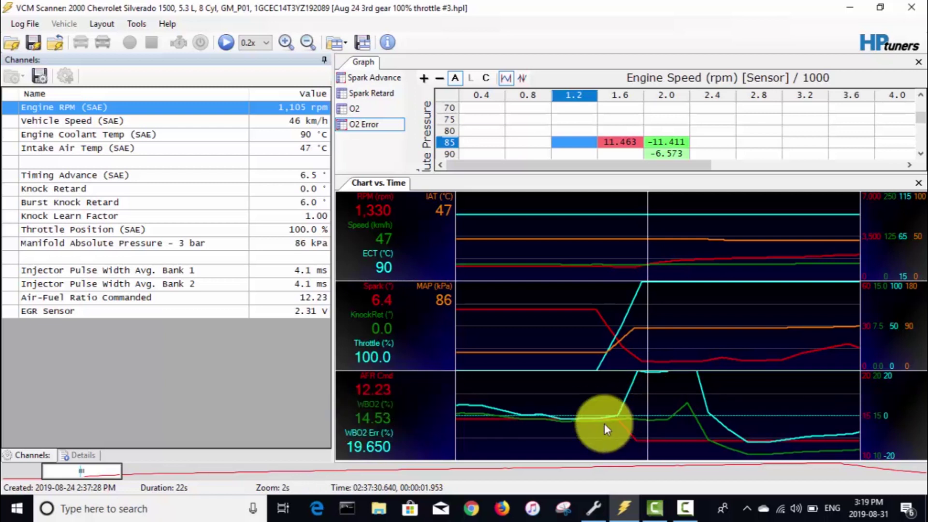
click(688, 402)
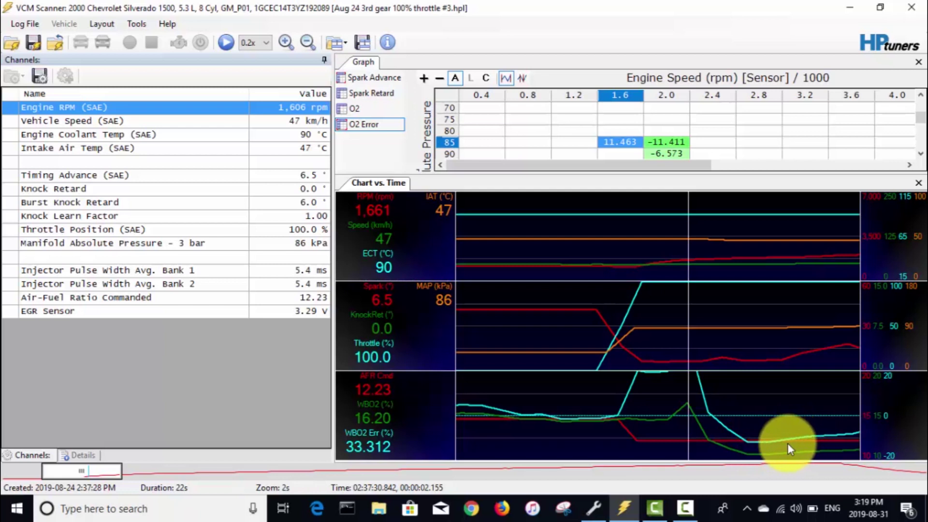
click(770, 428)
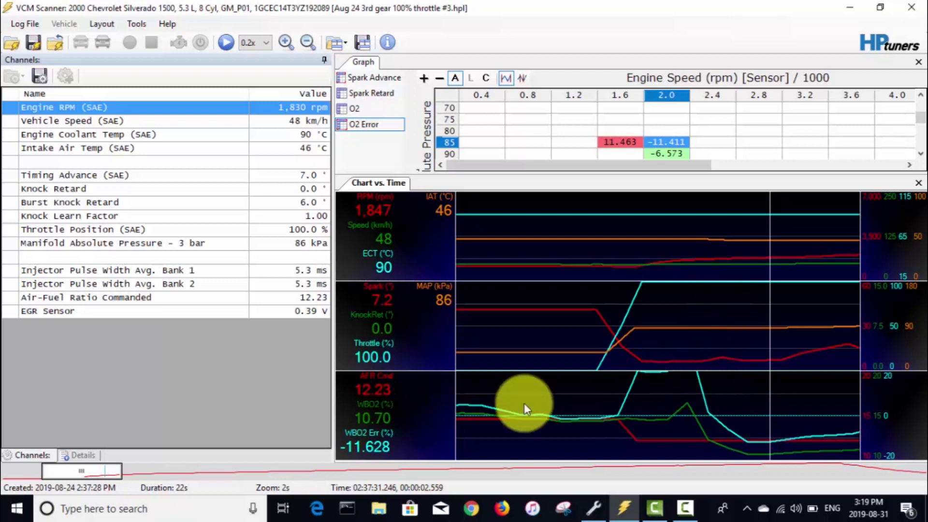
click(572, 323)
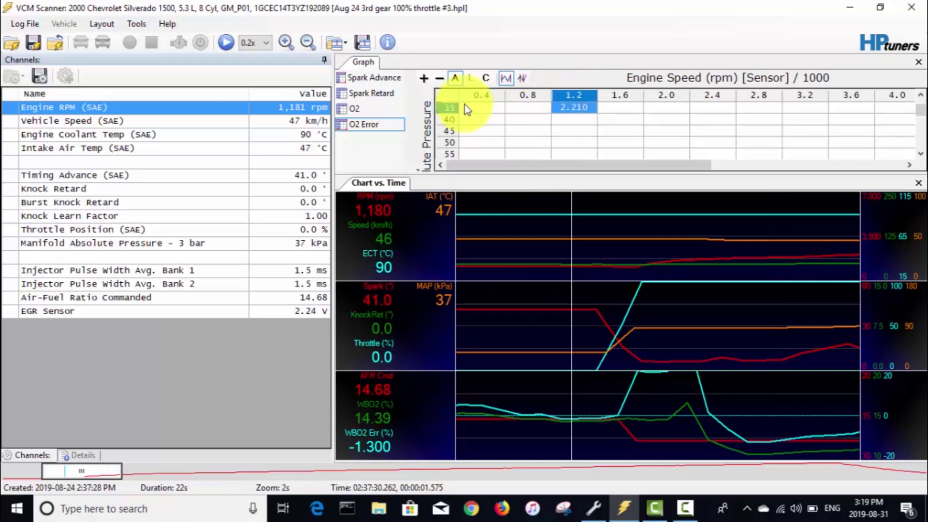
click(669, 296)
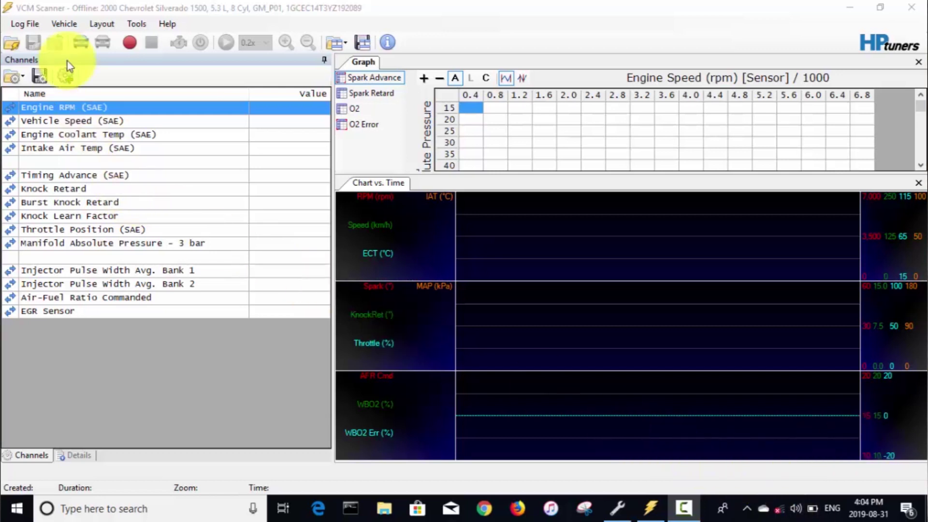
Step: Make the offline VCM Scanner window active with no log loaded
click(67, 30)
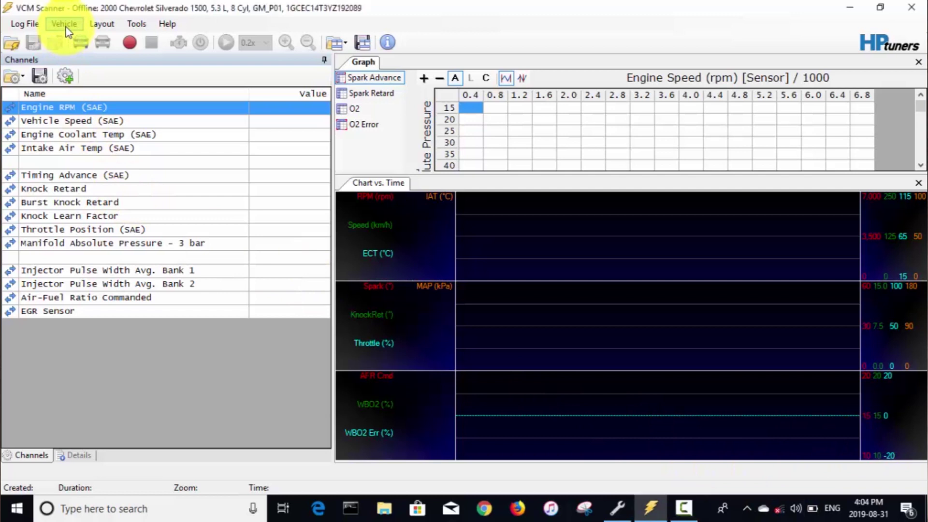
Step: Connect the scanner to the 2000 Silverado 1500 and start Real Time Tuning
click(67, 31)
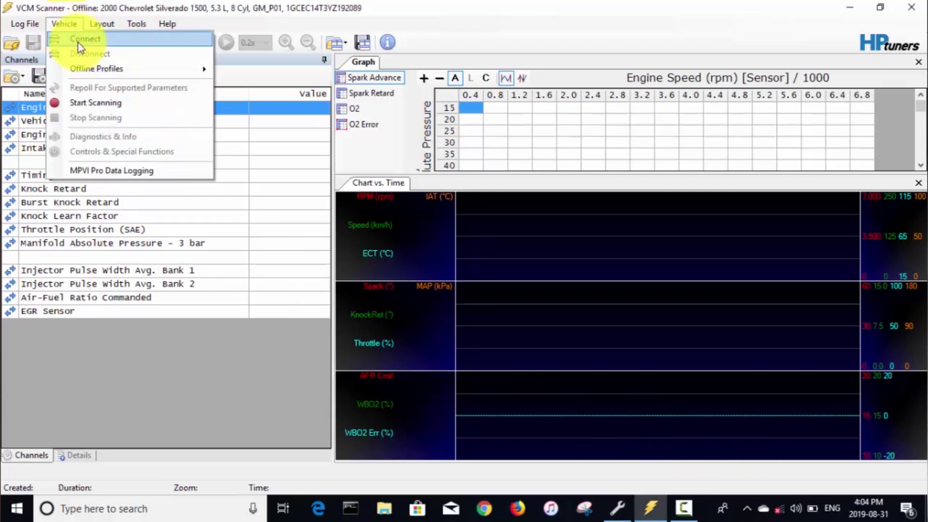
click(80, 41)
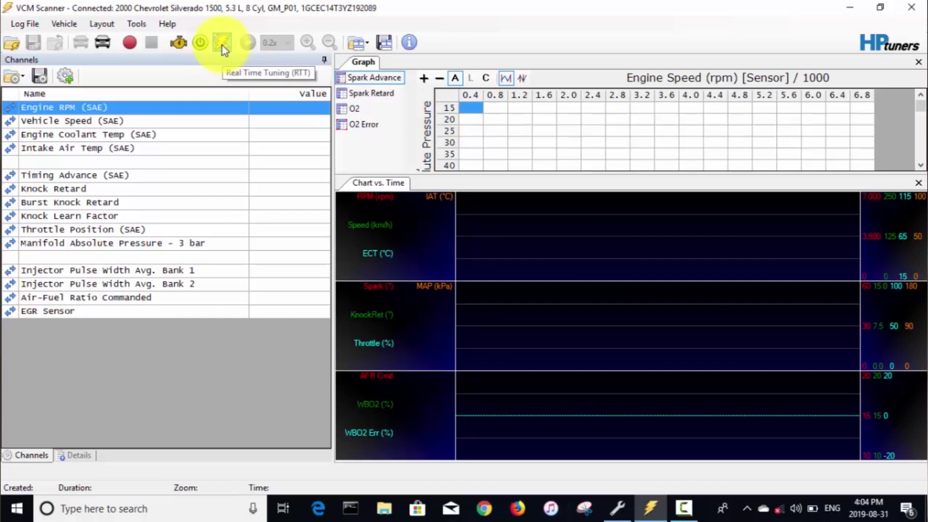
click(222, 45)
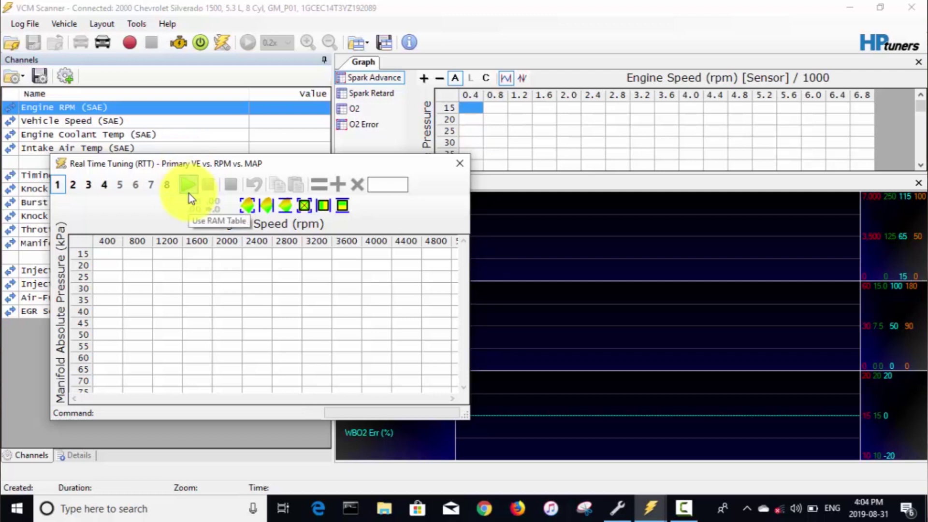
Step: Fill the Primary VE table from the truck's RAM and move its window over the graph
click(189, 186)
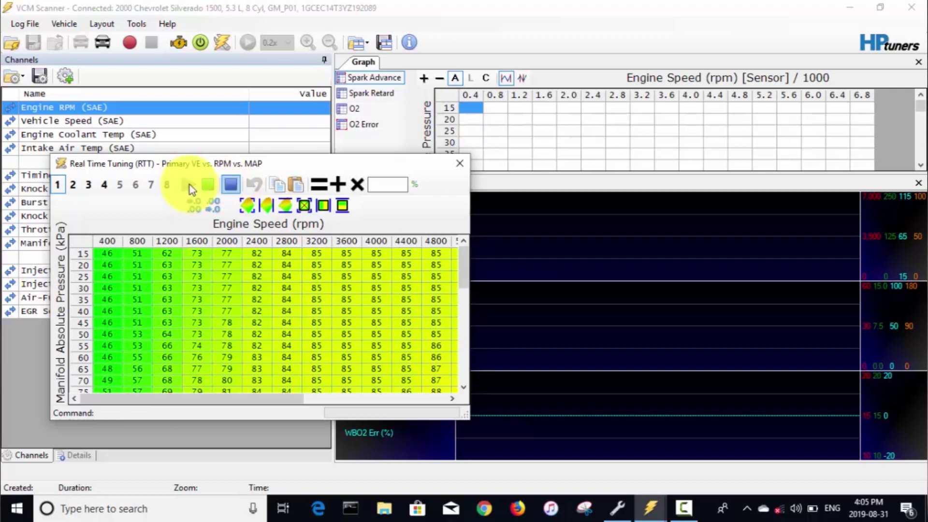
drag(281, 166, 683, 27)
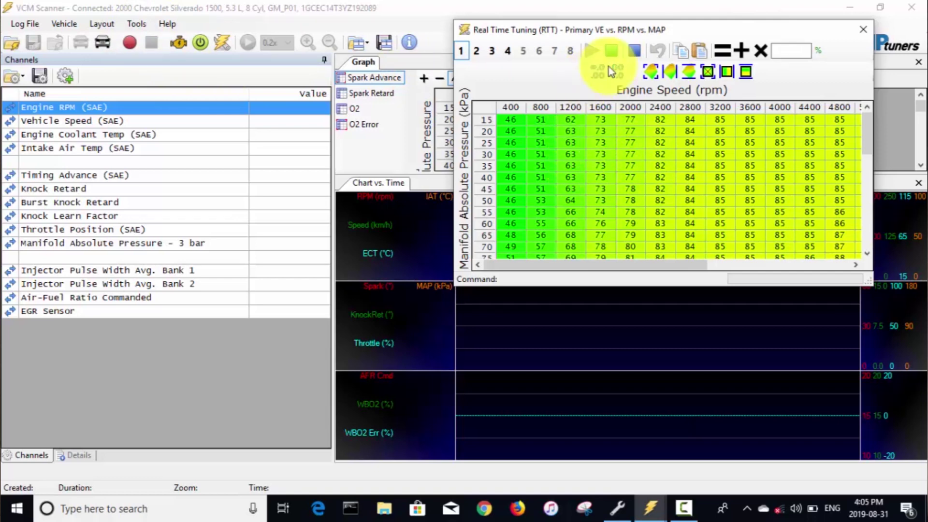
drag(691, 36, 675, 46)
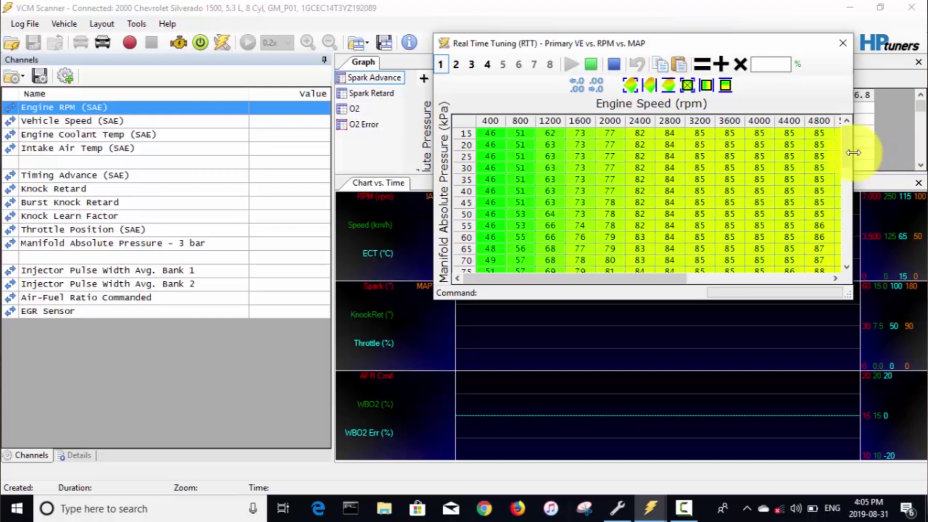
drag(846, 147, 846, 162)
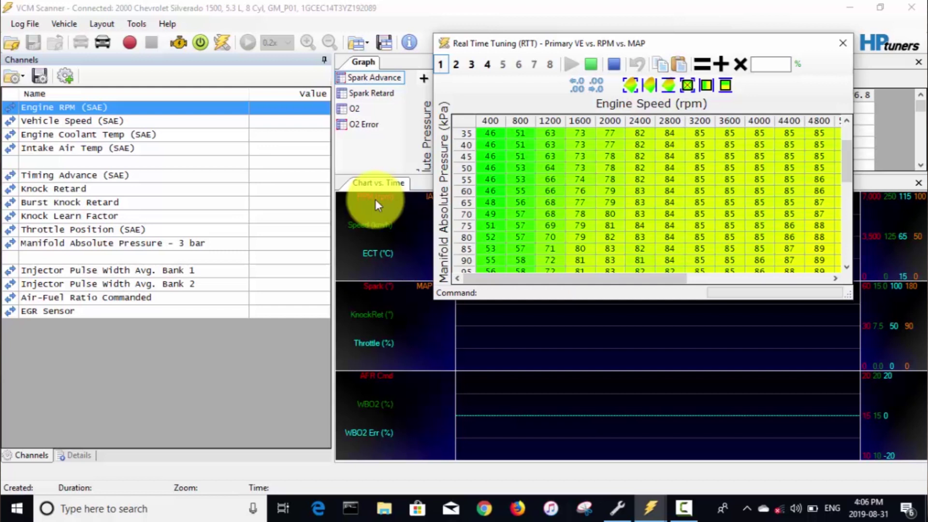
click(130, 49)
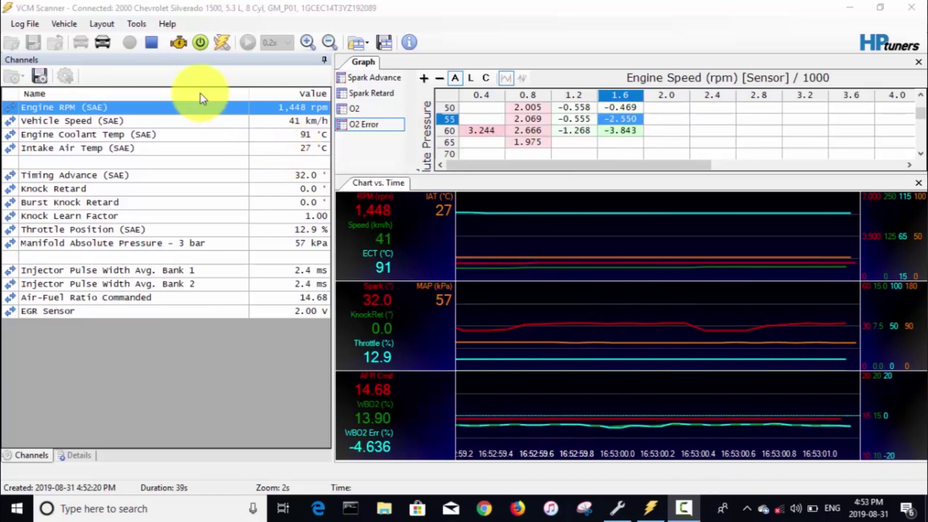
Step: Focus the scanner window and open Controls and Special Functions
click(200, 47)
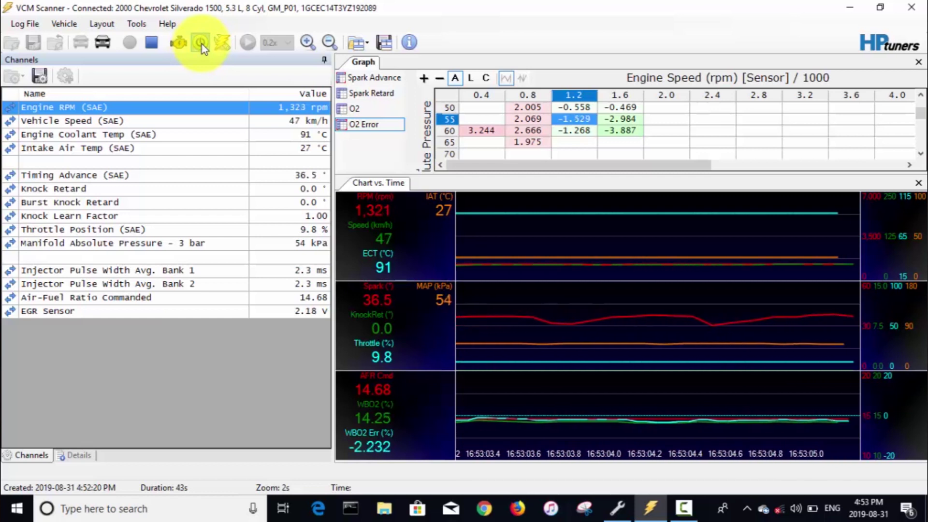
click(202, 44)
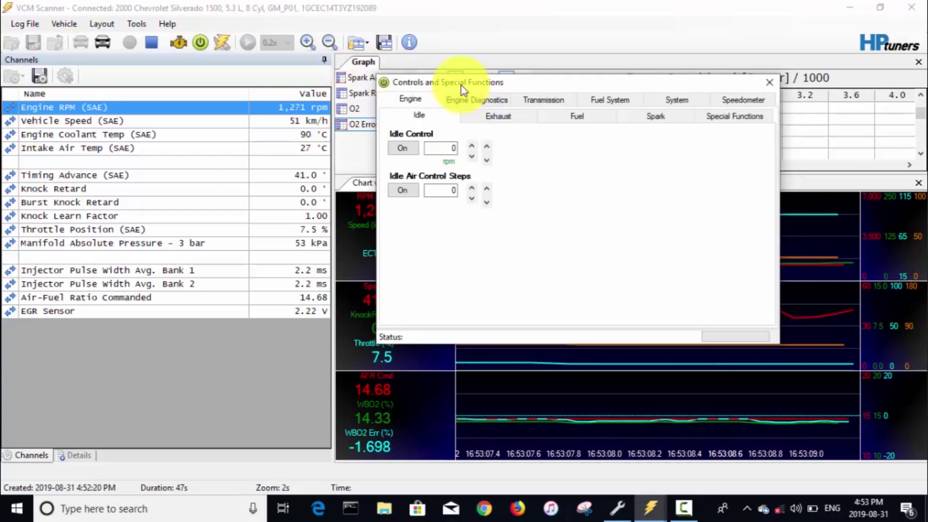
Step: Command the transmission into 3rd gear from the Transmission Gear controls, then close the dialog
click(533, 102)
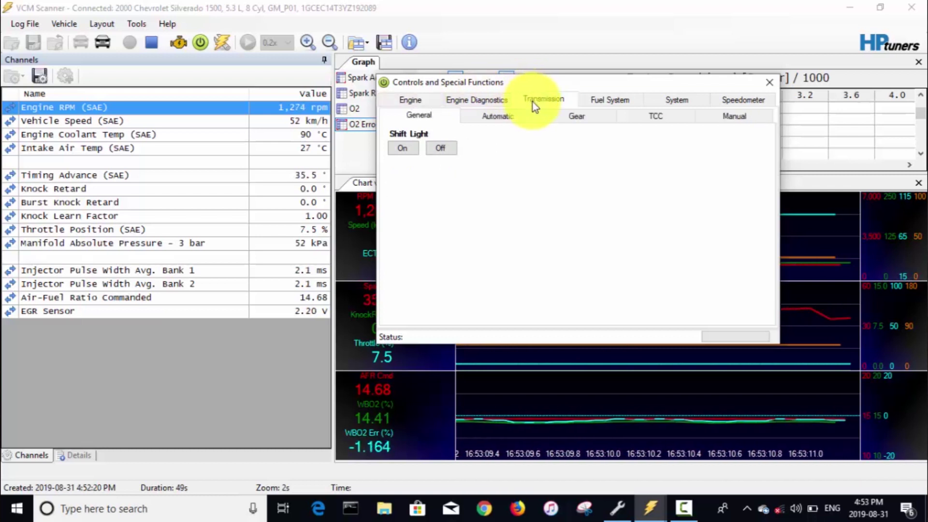
click(563, 119)
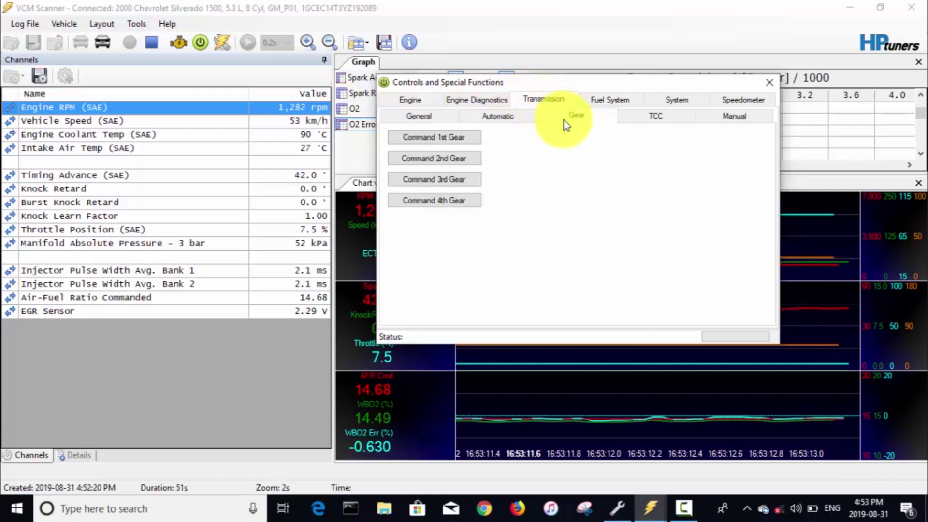
click(442, 186)
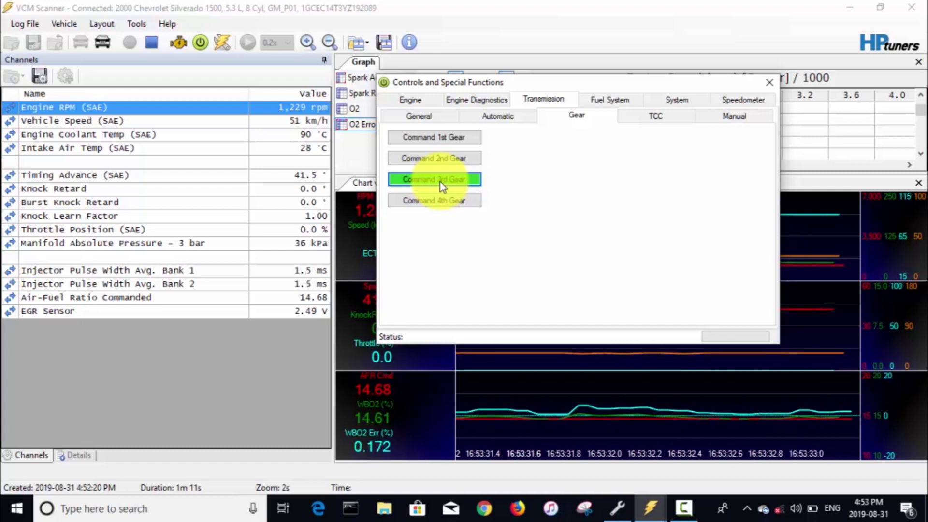
click(769, 83)
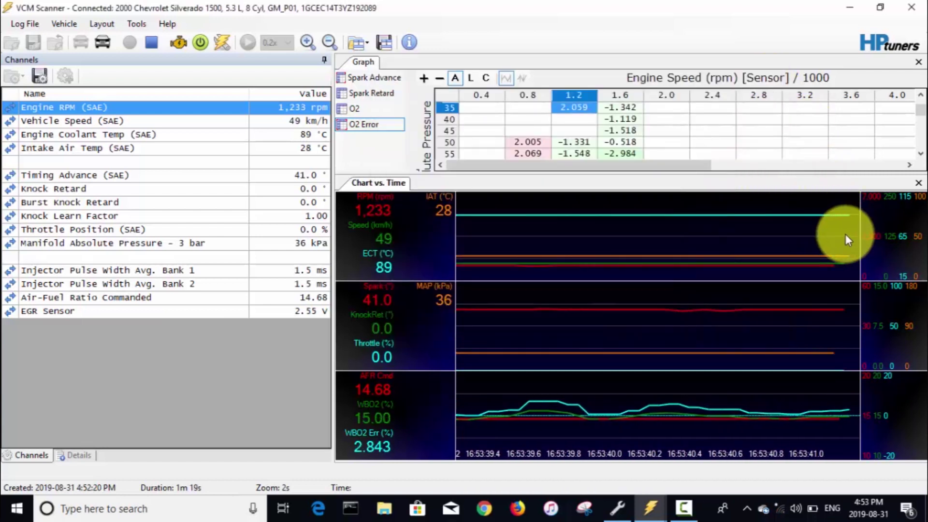
Step: Bring the VCM Scanner window back to the front from the taskbar
click(655, 506)
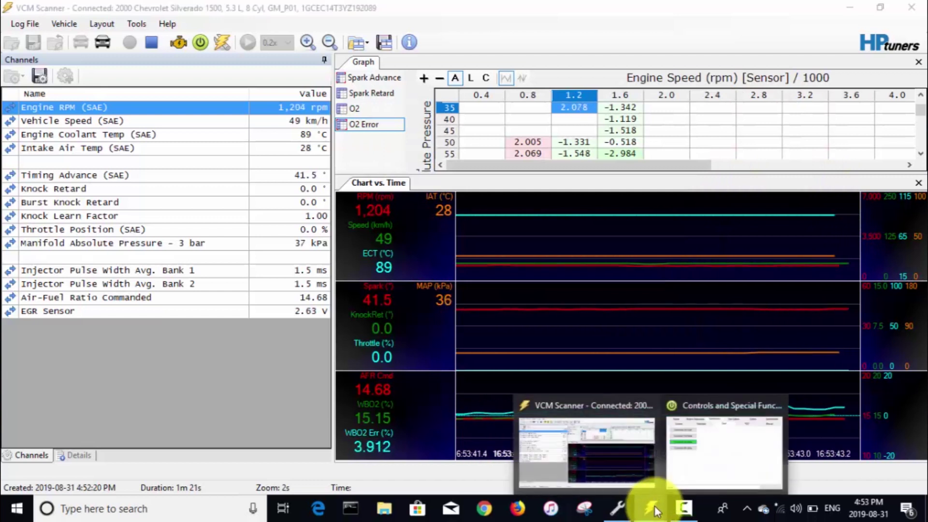
click(388, 160)
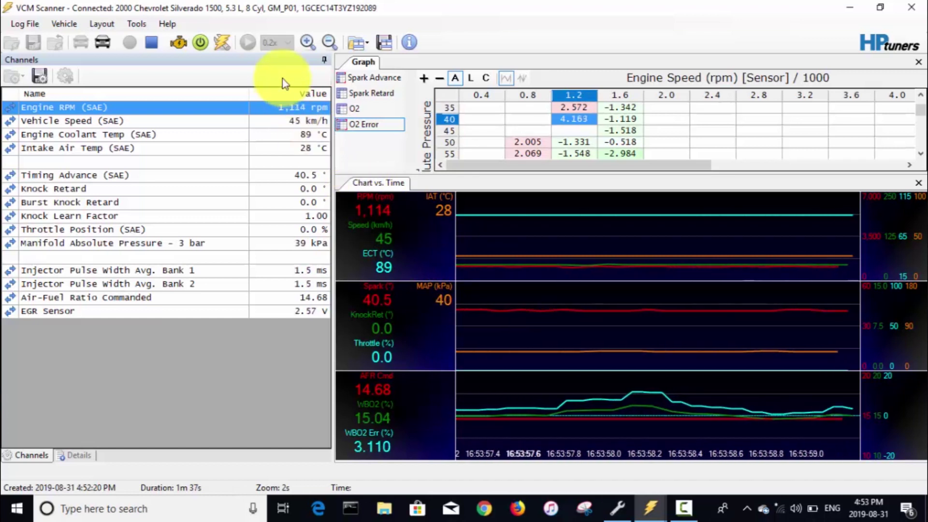
Step: Reload the Primary VE table from RAM in Real Time Tuning and select the 50 kPa, 800 rpm cell
click(222, 42)
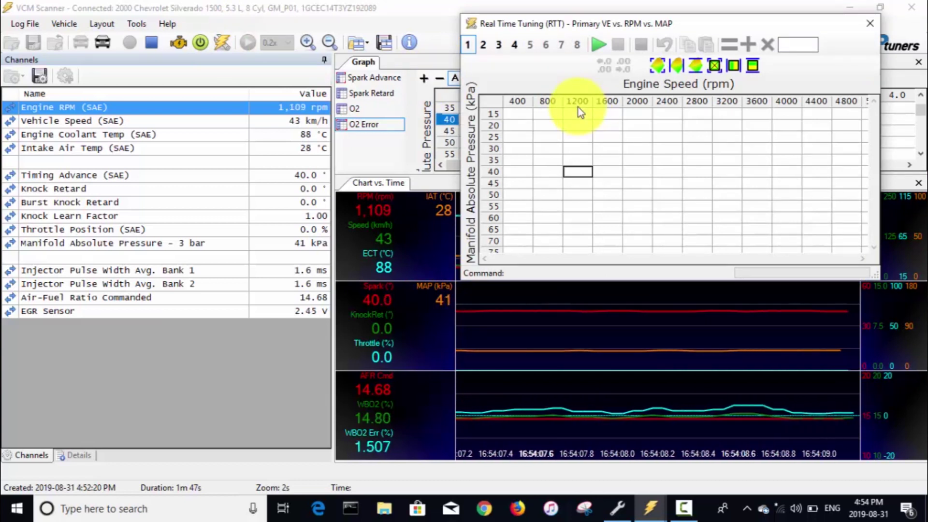
click(599, 46)
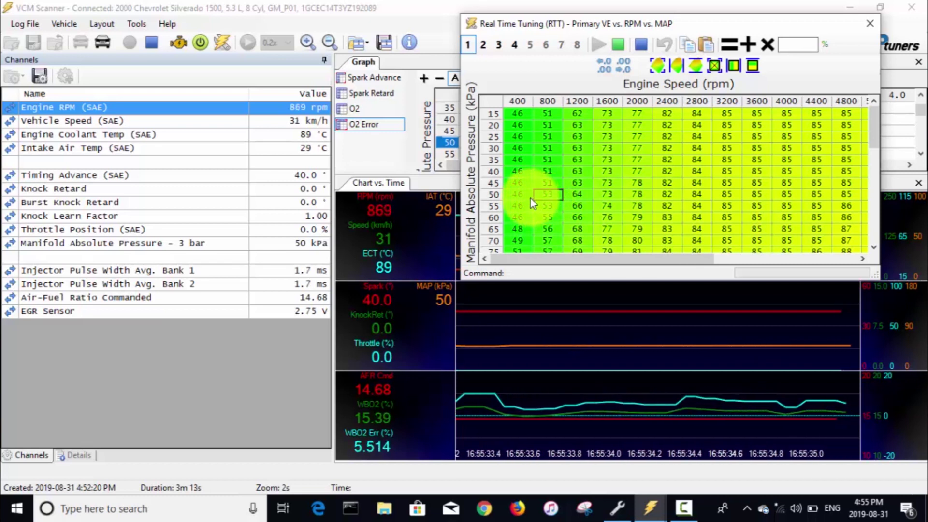
click(555, 196)
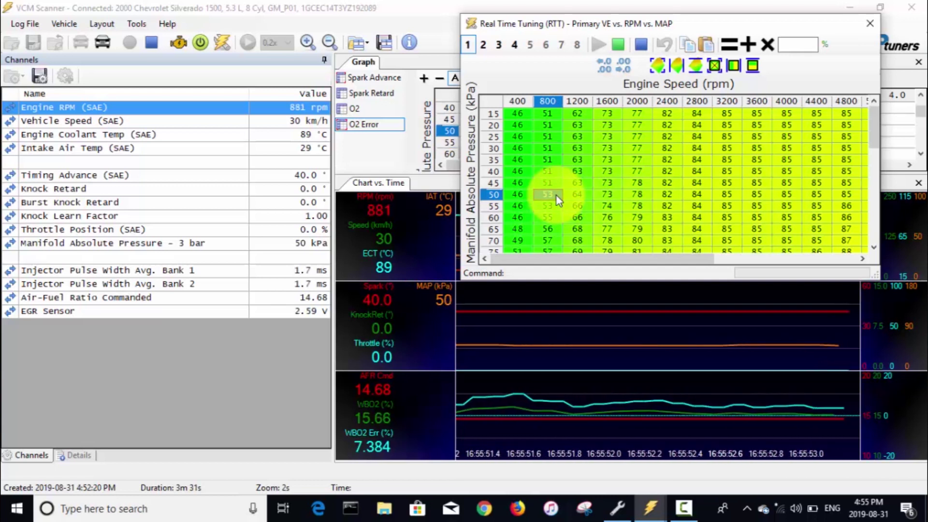
Step: Bump the 50 kPa / 800 rpm RTT Primary VE cell from 53 to 55
key(plus)
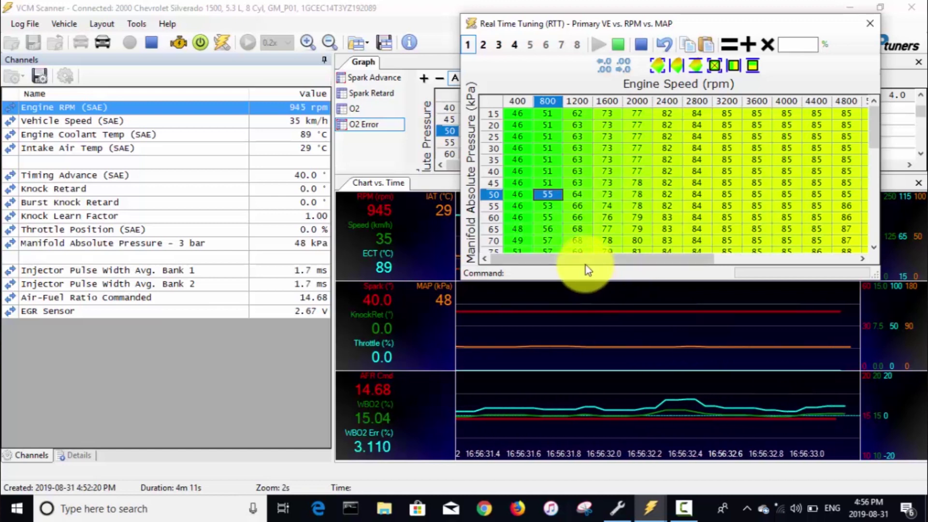
click(547, 207)
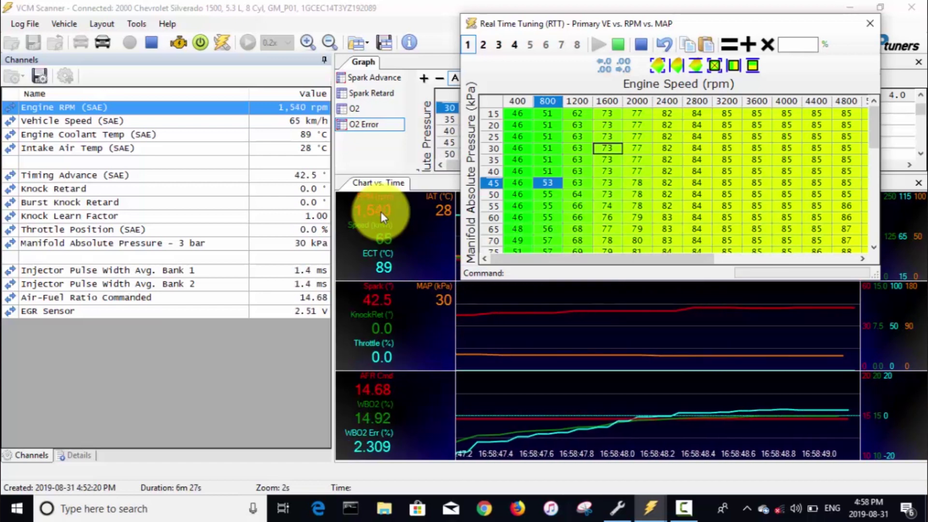
Step: Stop live logging once the 800 rpm column reads 53, 55, 55, 55 across 45–60 kPa
click(151, 43)
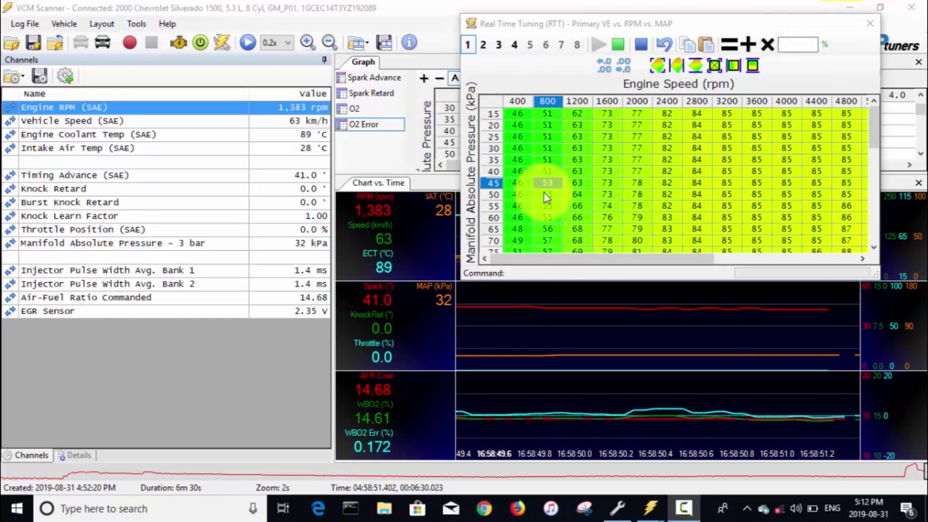
Step: Select the whole RTT Primary VE table from its top-left corner cell
click(491, 100)
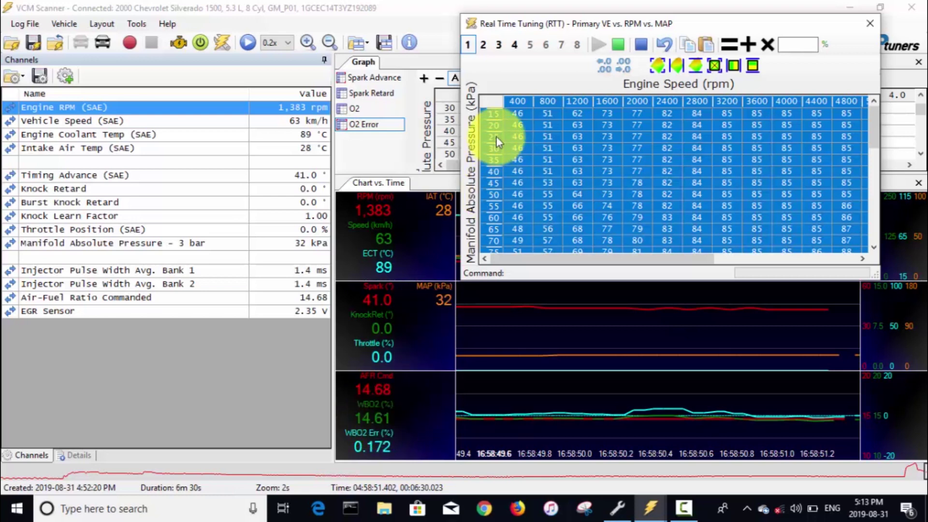
Step: Select the entire RTT Primary VE table and copy it to the clipboard
right_click(494, 100)
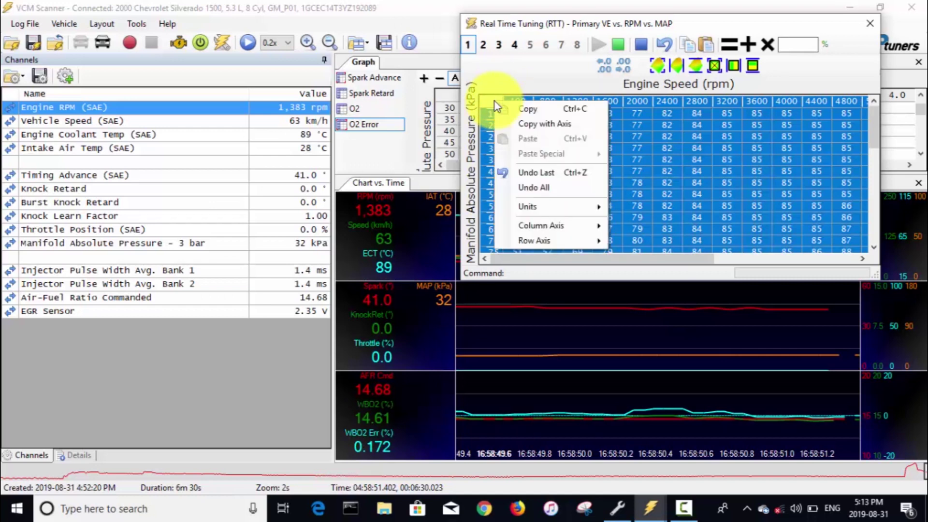
click(667, 159)
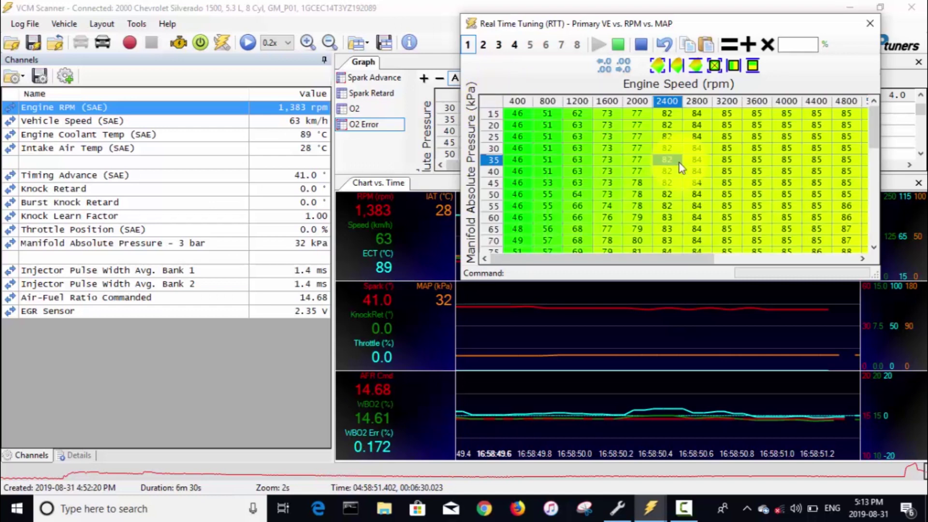
click(486, 102)
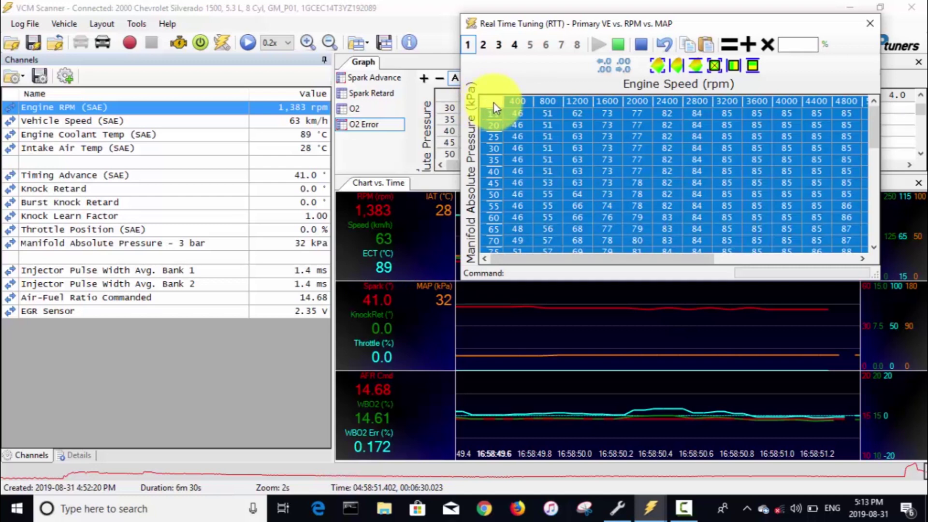
right_click(494, 103)
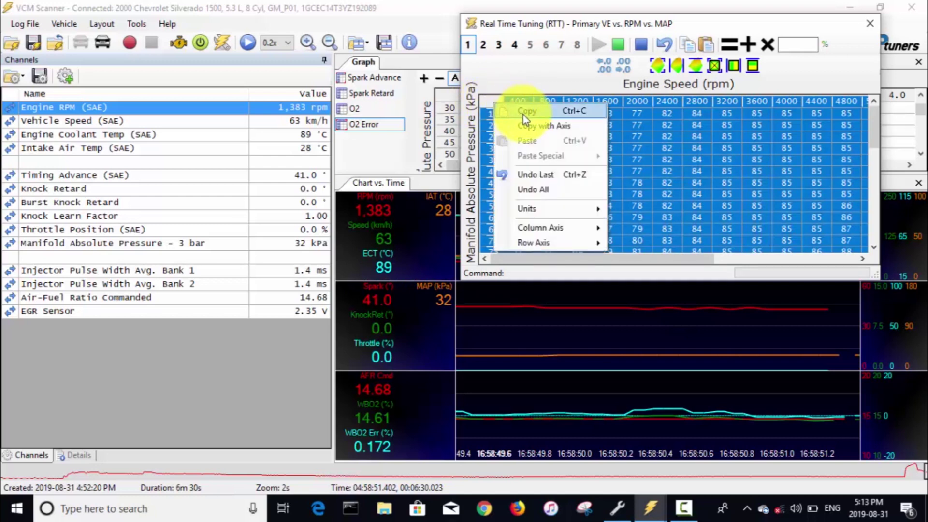
click(523, 114)
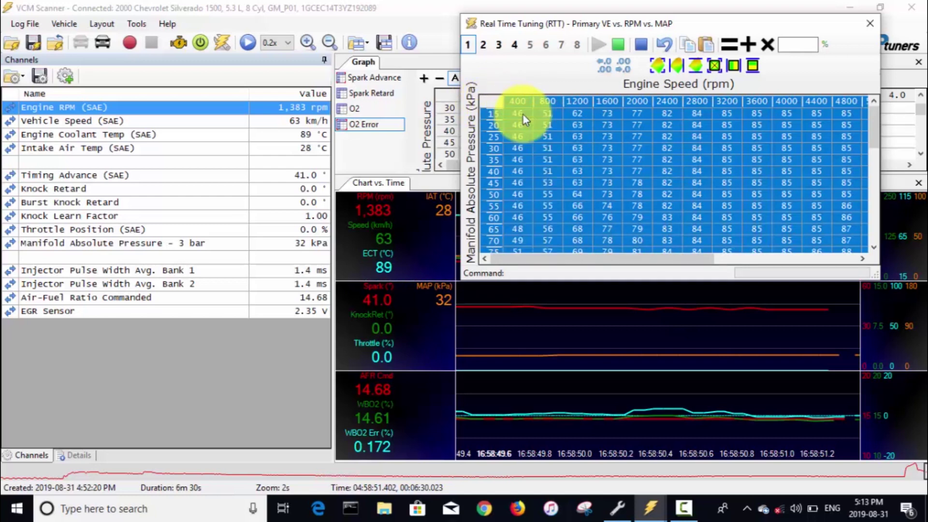
click(616, 510)
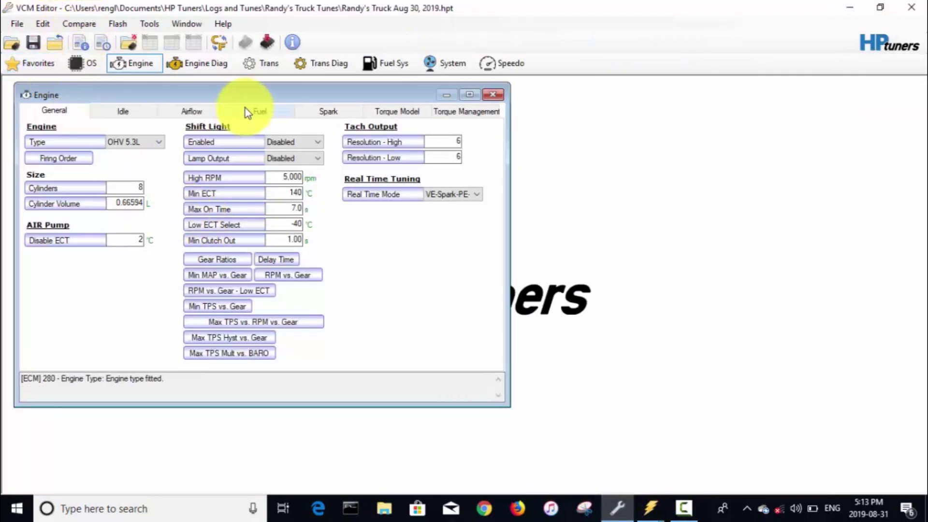
Step: Bring the main VCM Scanner window forward and disconnect it from the truck with Vehicle > Disconnect
click(649, 511)
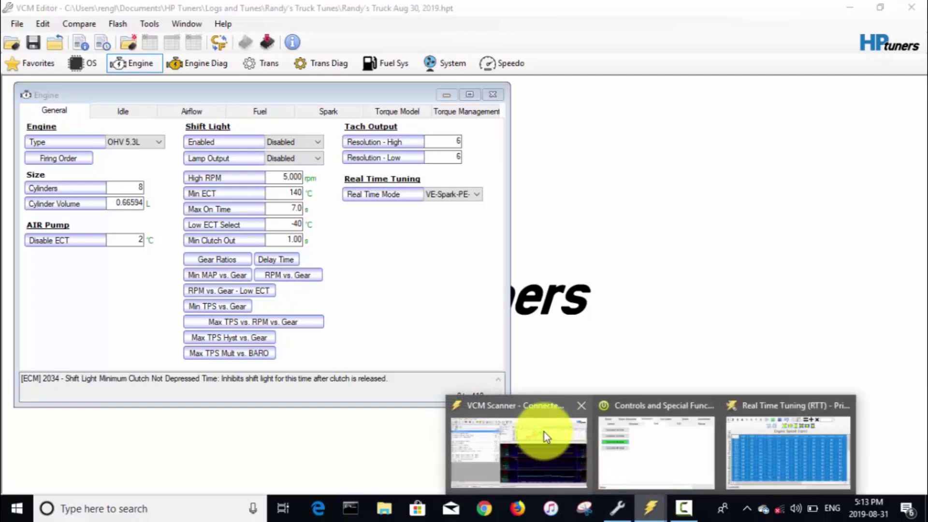
click(544, 431)
click(647, 505)
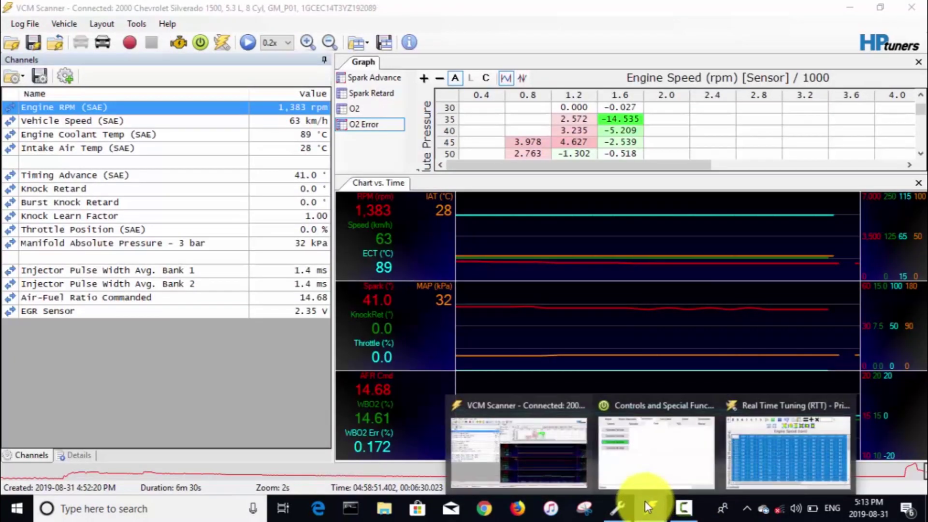
click(503, 446)
click(61, 26)
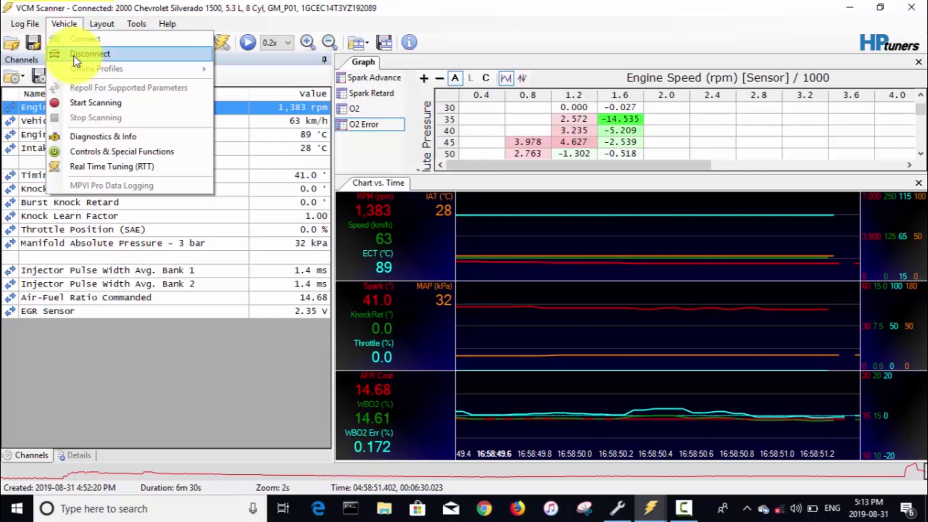
click(75, 54)
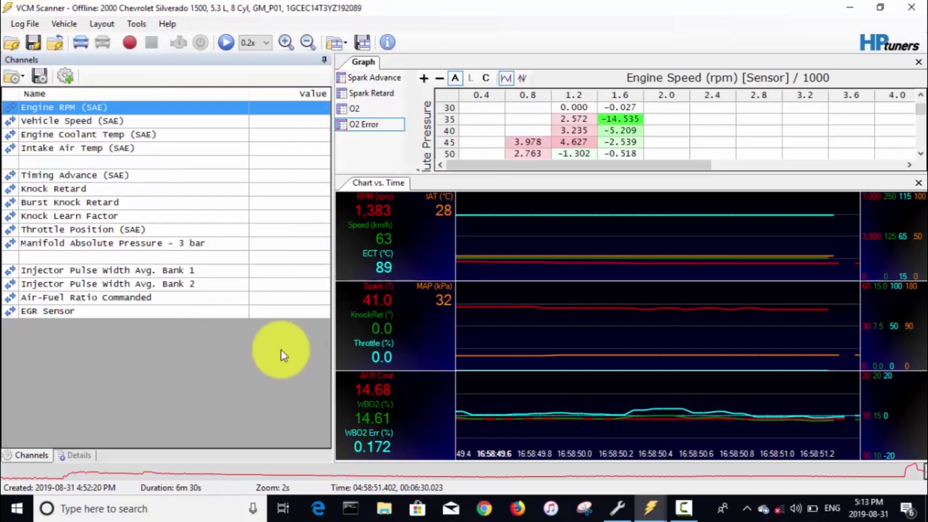
click(617, 507)
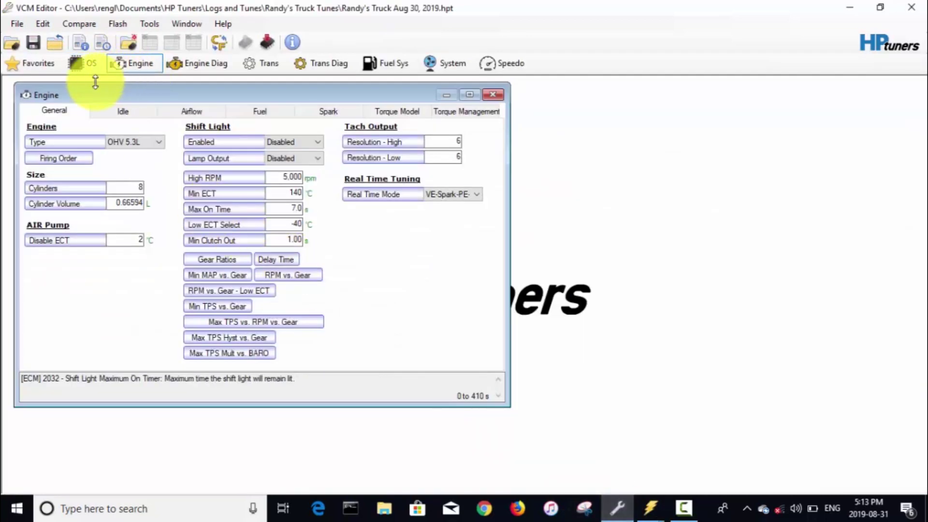
Step: Open the tune's Primary VE vs. RPM vs. MAP table from the Engine Airflow tab's Main VE
click(187, 114)
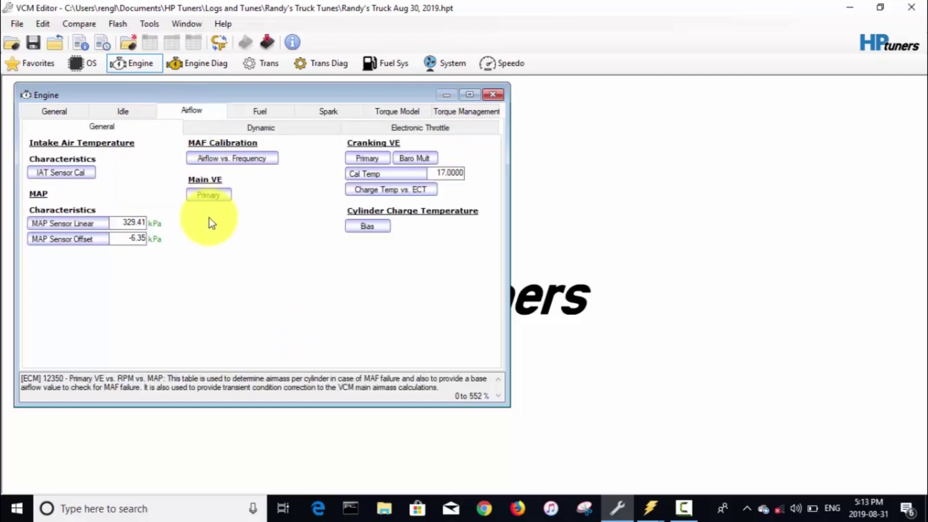
click(210, 196)
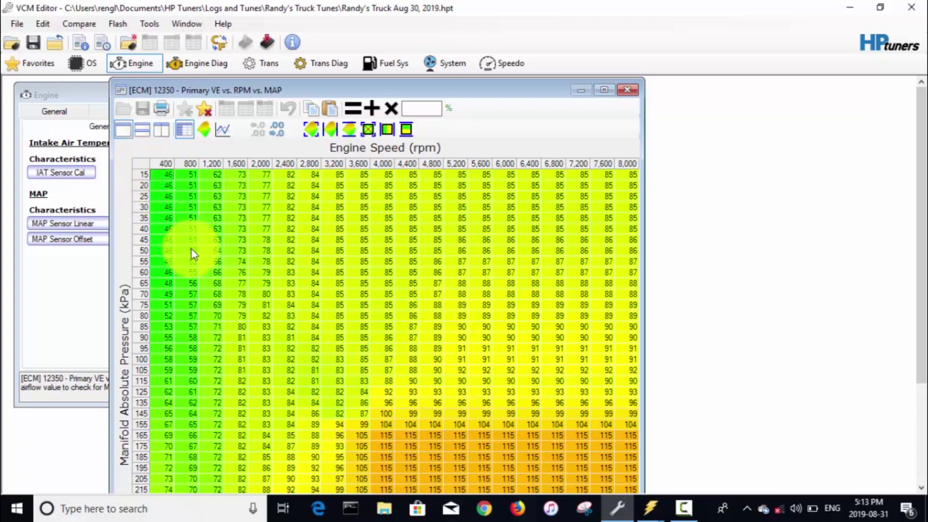
click(143, 169)
Step: Paste the copied VE values into the tune's Primary VE table, compare with the RTT table, then close it
right_click(143, 169)
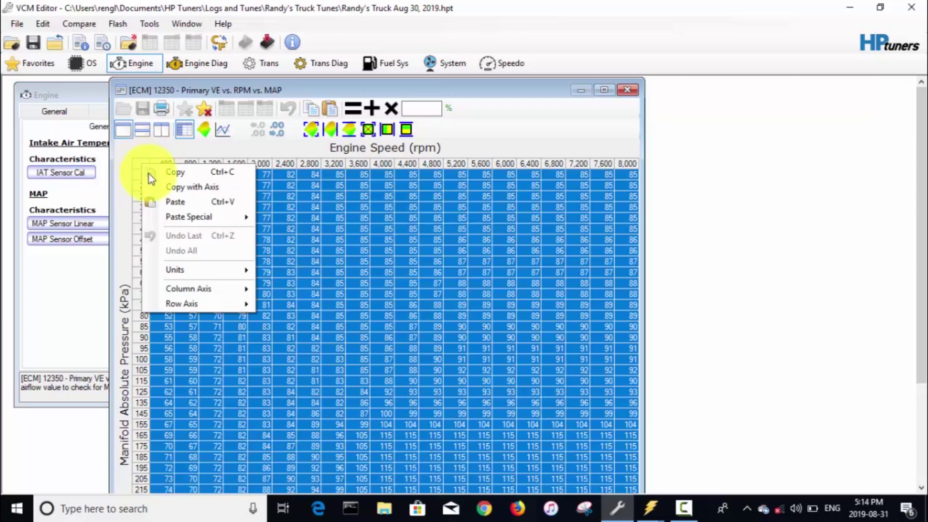
click(198, 204)
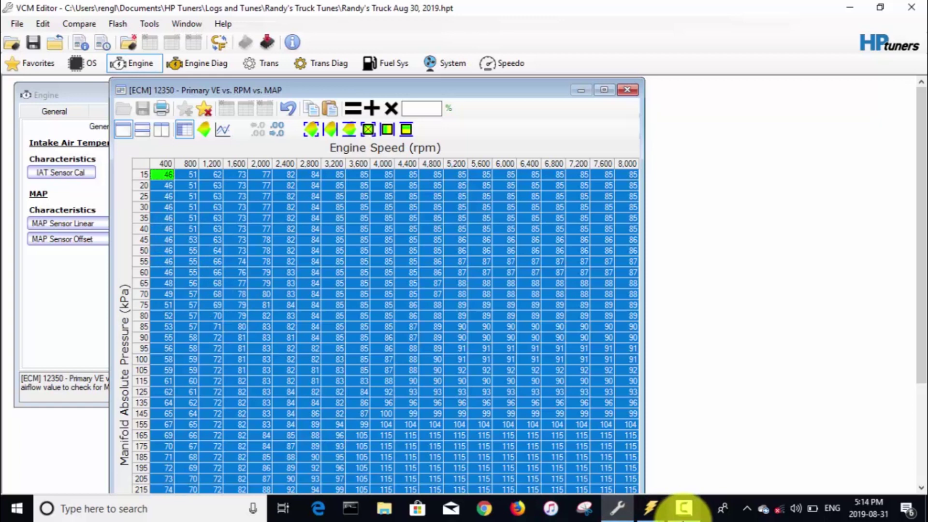
click(652, 508)
click(684, 462)
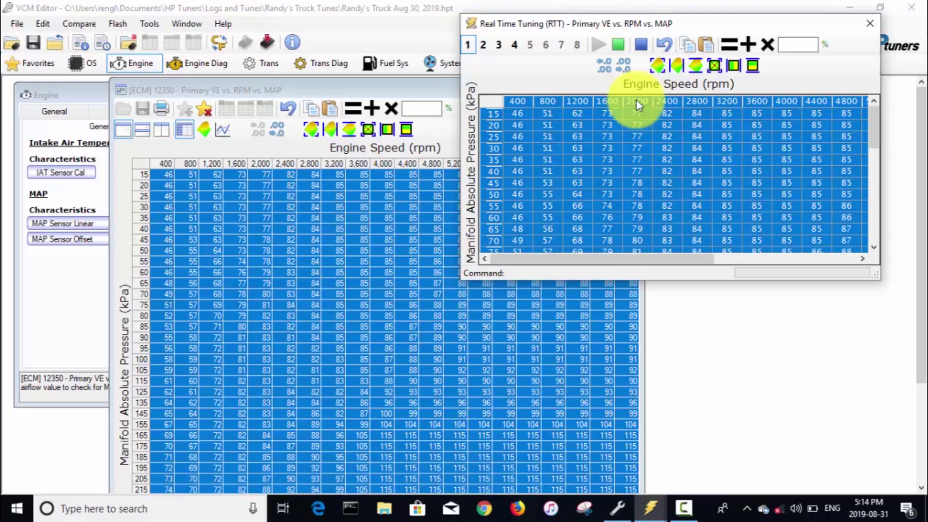
click(876, 23)
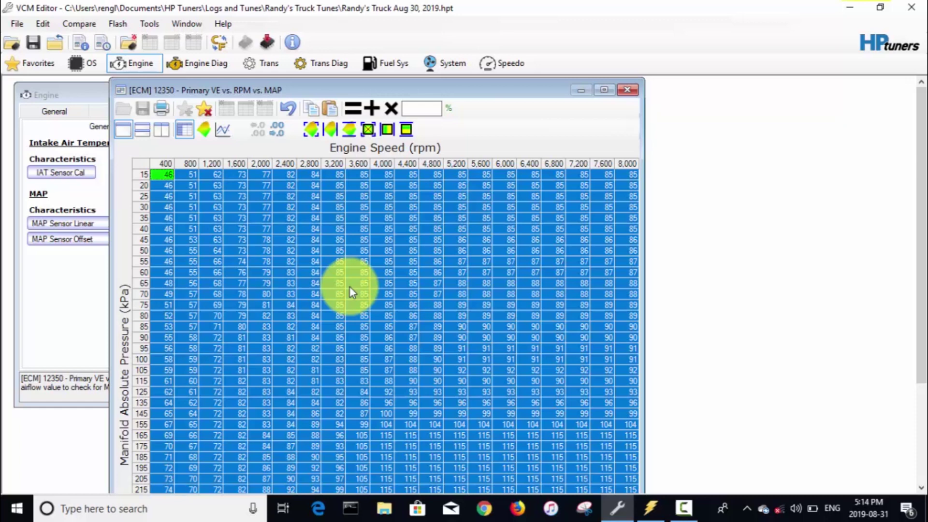
Step: Move the log's Chart vs. Time cursor to the full-throttle point, about 1,880 rpm and 86 kPa
click(658, 515)
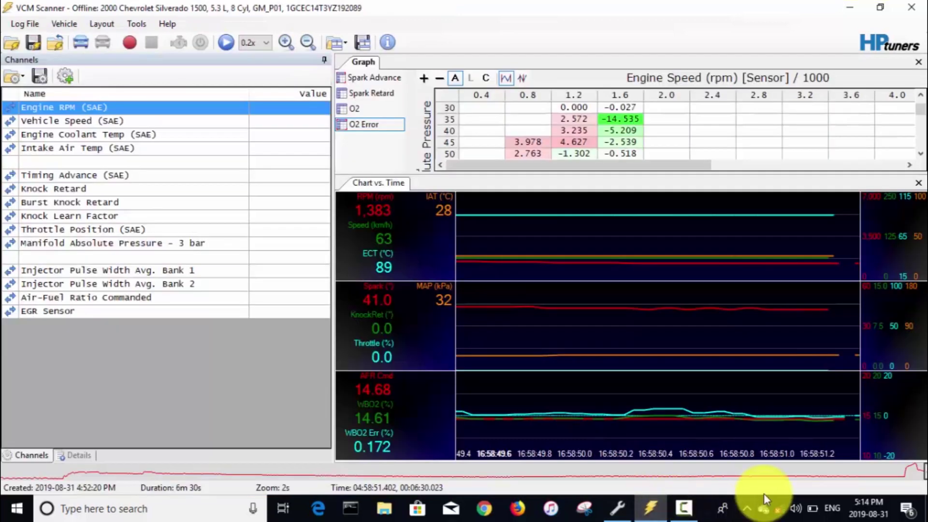
click(553, 301)
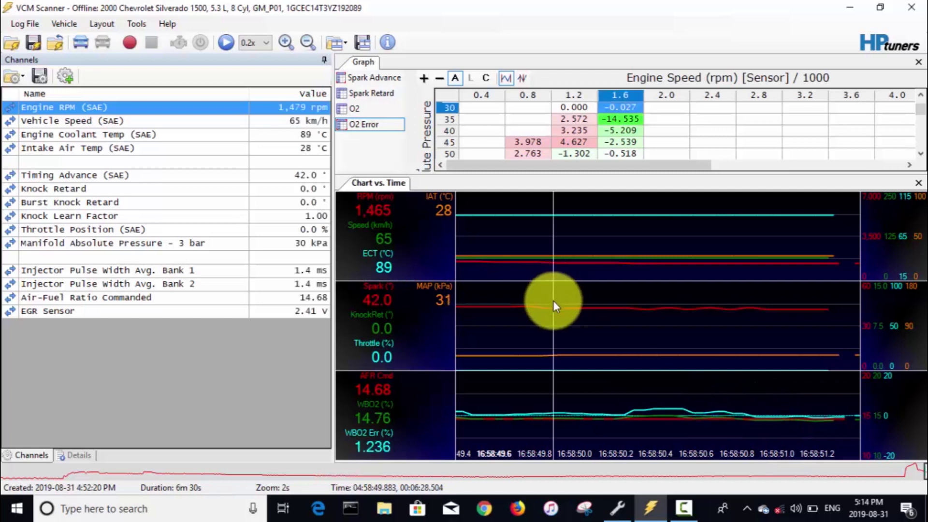
click(906, 476)
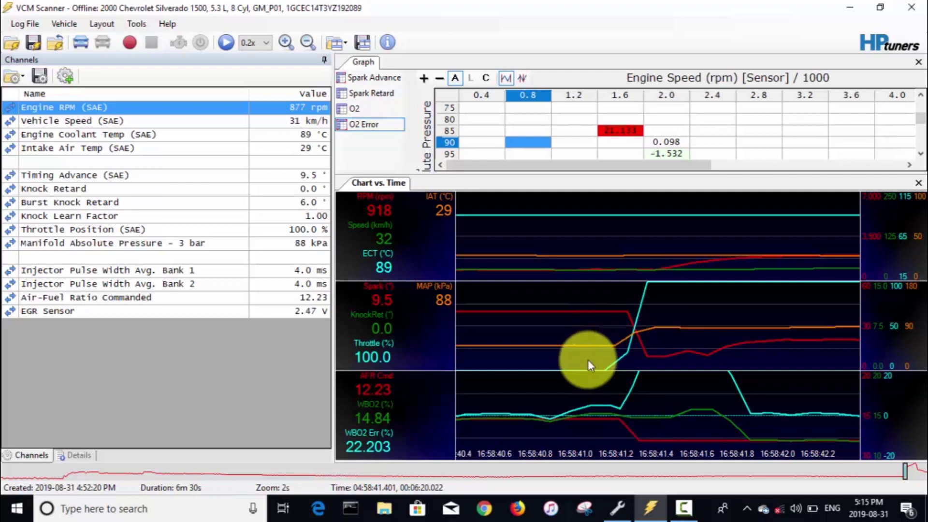
click(588, 360)
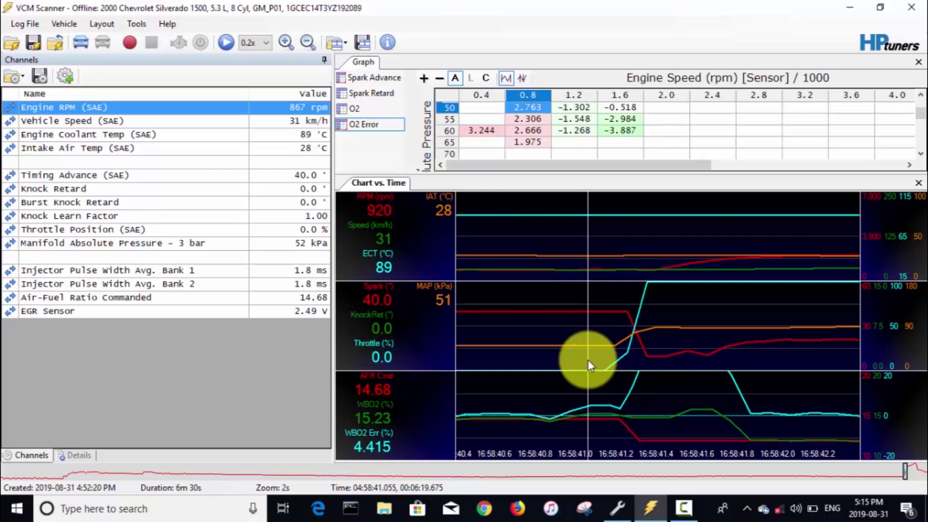
click(523, 326)
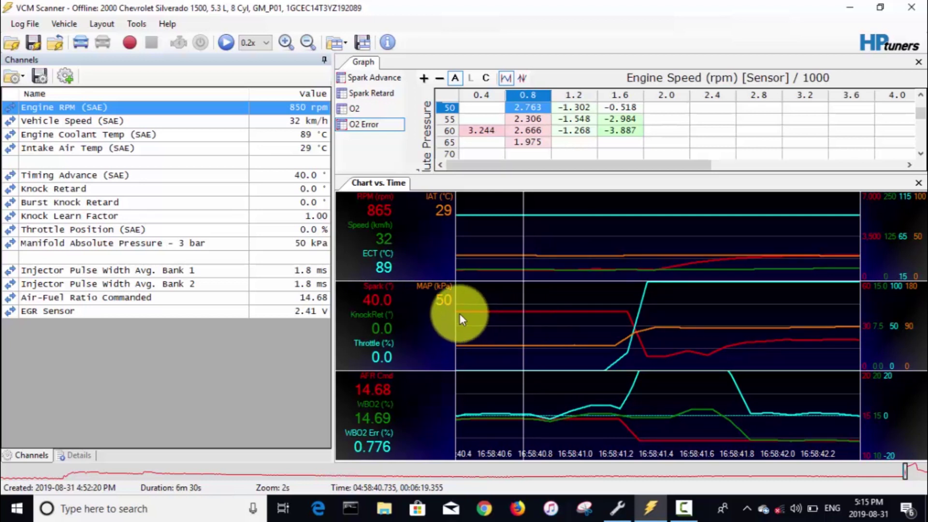
click(596, 396)
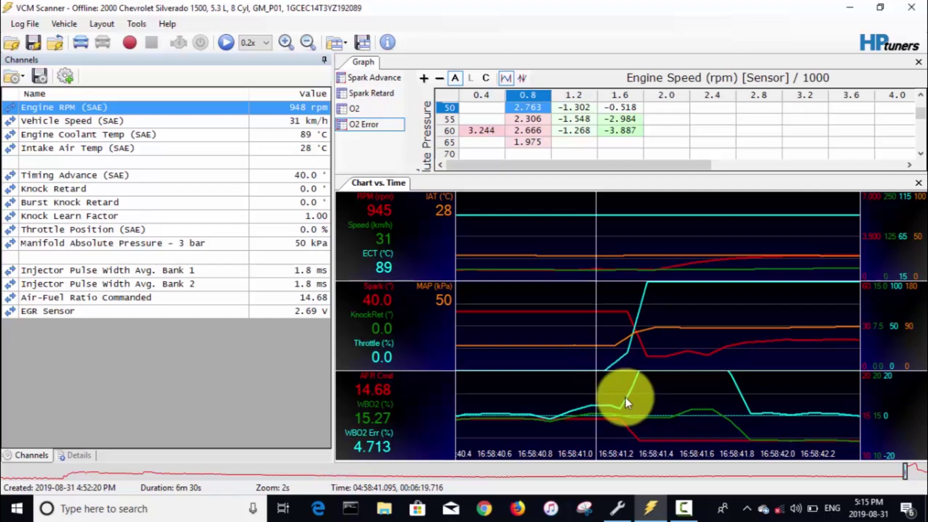
click(609, 417)
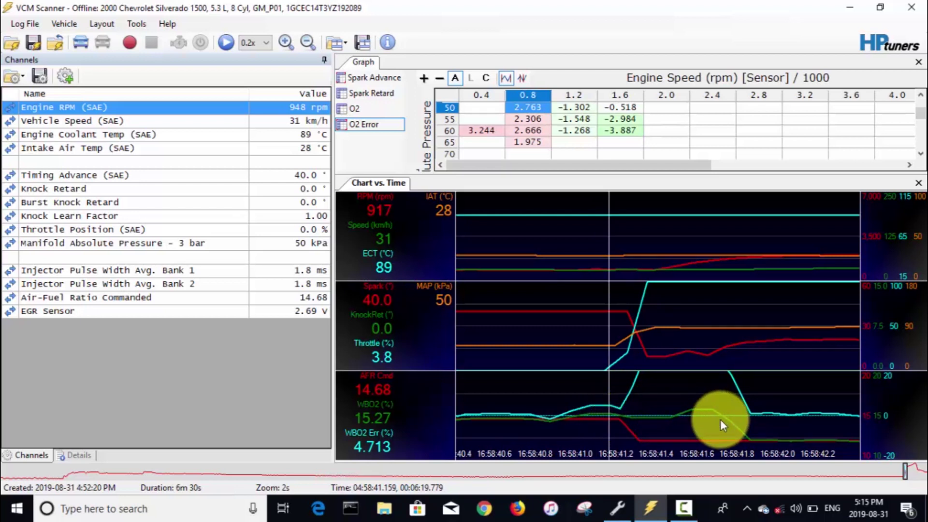
click(757, 422)
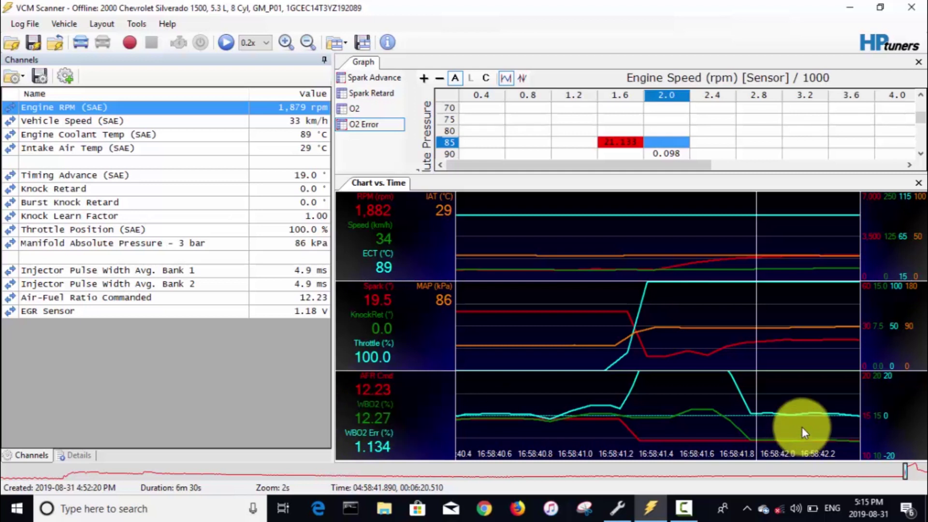
Step: Step the chart cursor back to idle before the throttle rise, reading 850 rpm and 50 kPa
click(794, 400)
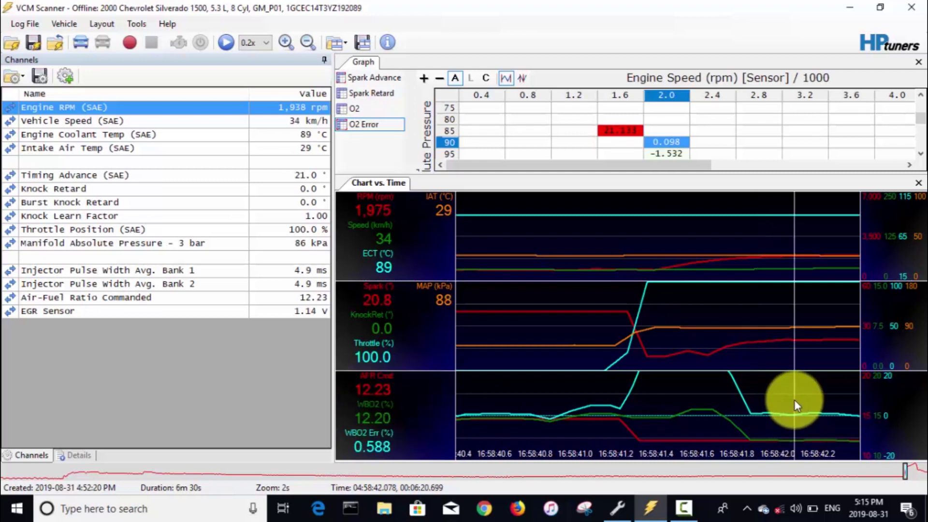
click(828, 399)
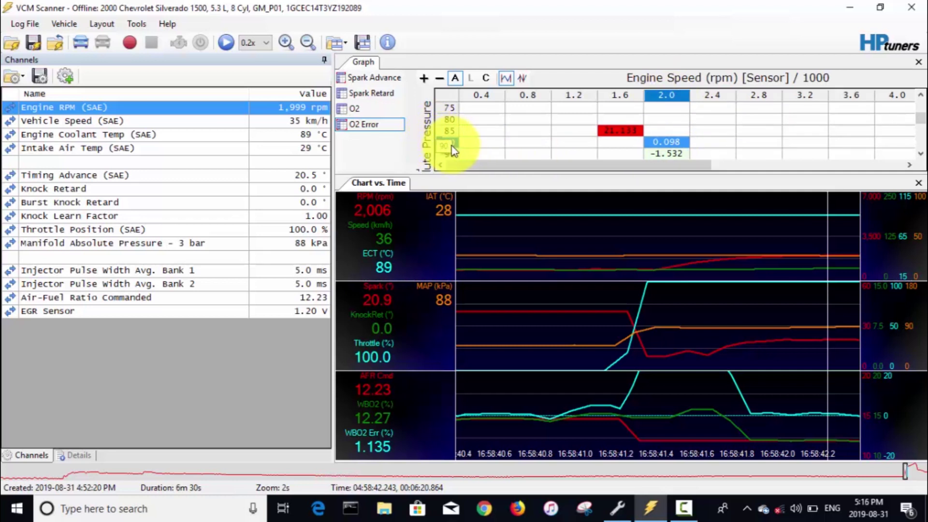
click(764, 401)
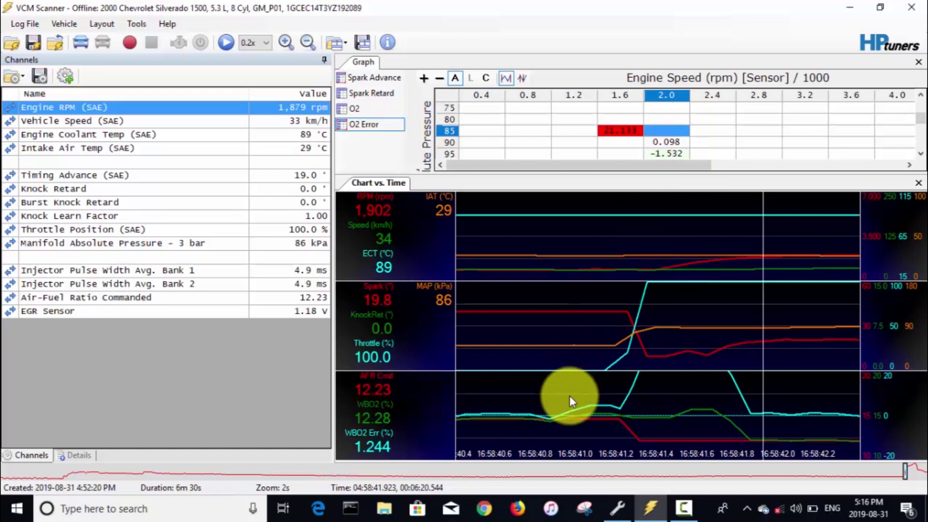
click(584, 391)
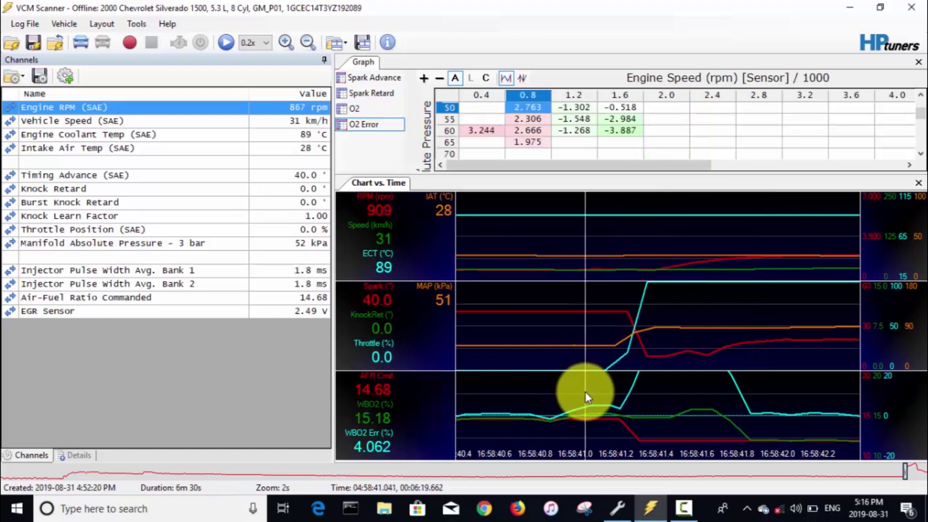
click(532, 395)
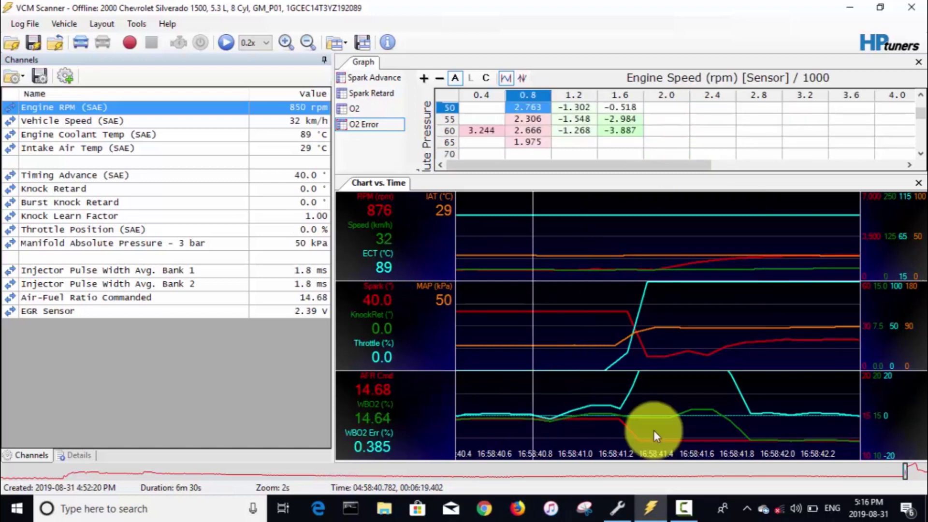
click(619, 508)
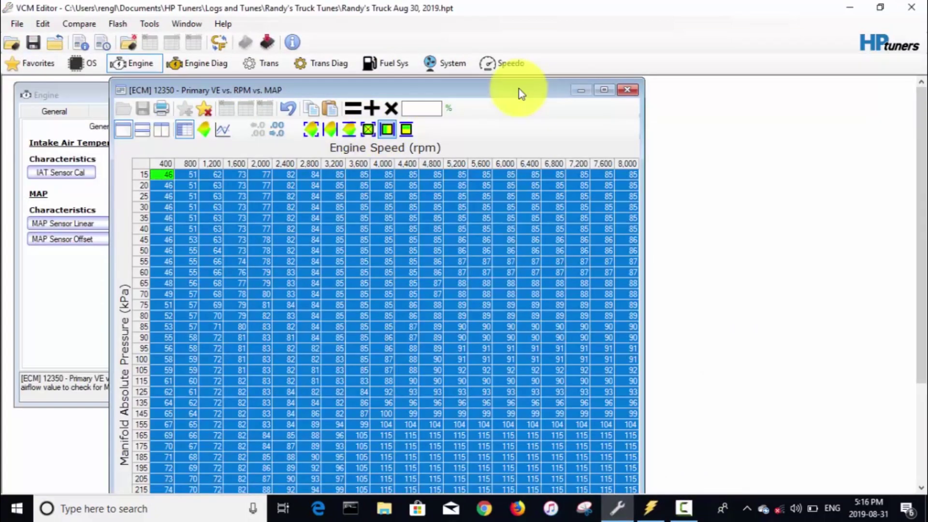
Step: Close the tune's Primary VE table window
click(628, 92)
click(118, 24)
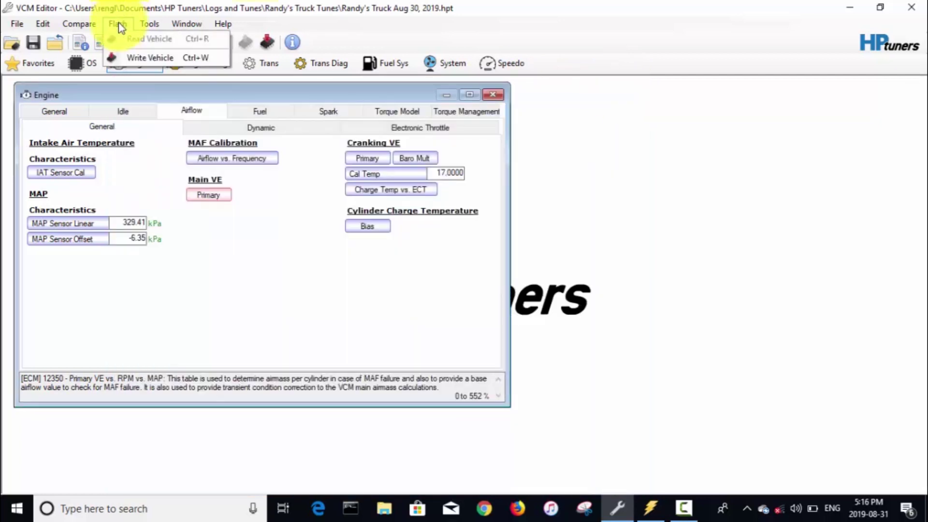
click(129, 24)
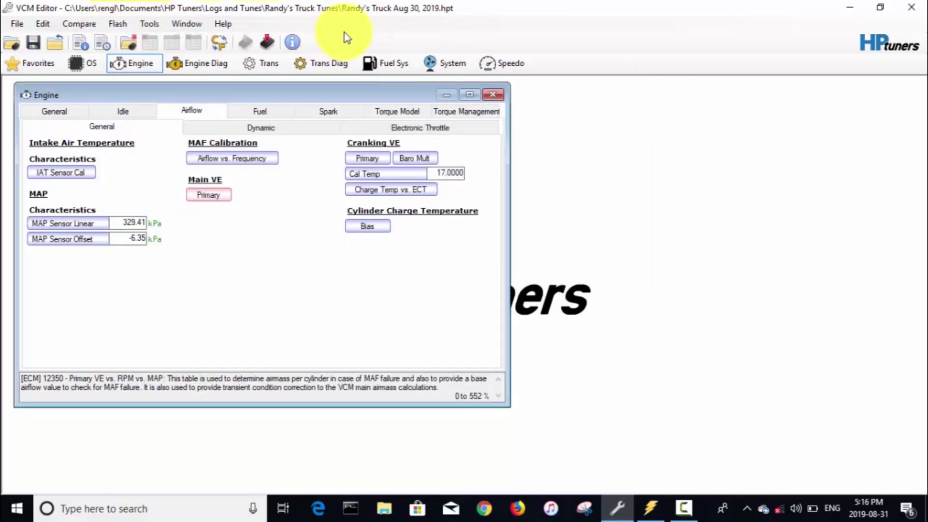
Step: Save the tune as a new .hpt file, changing the date in its name from 30 to 31
click(17, 24)
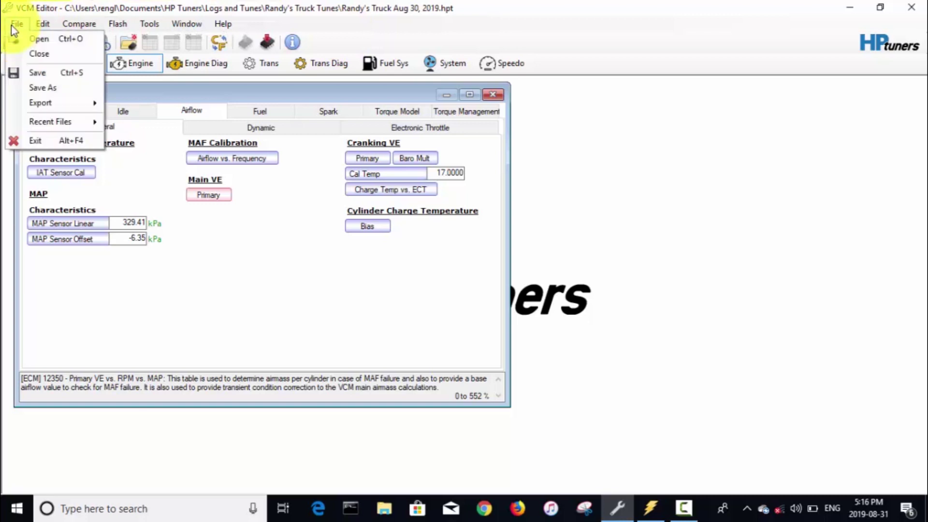
click(46, 86)
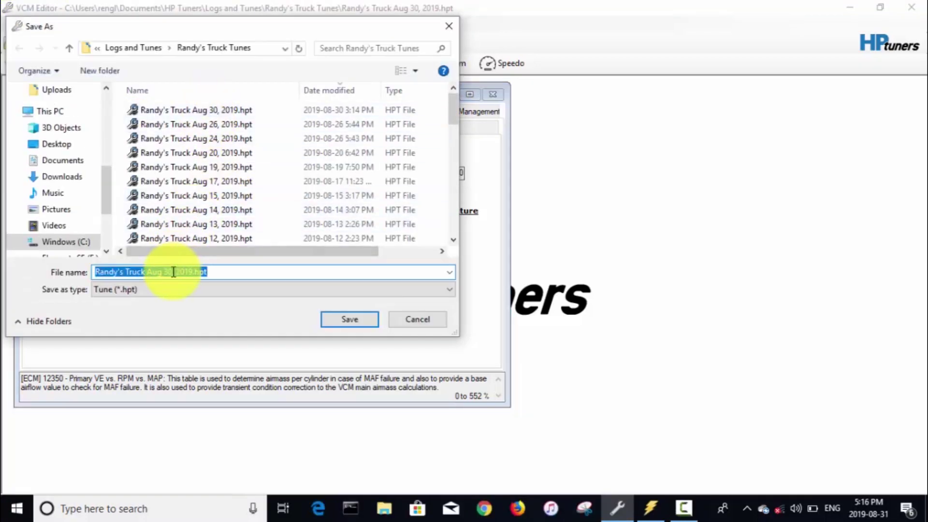
click(173, 272)
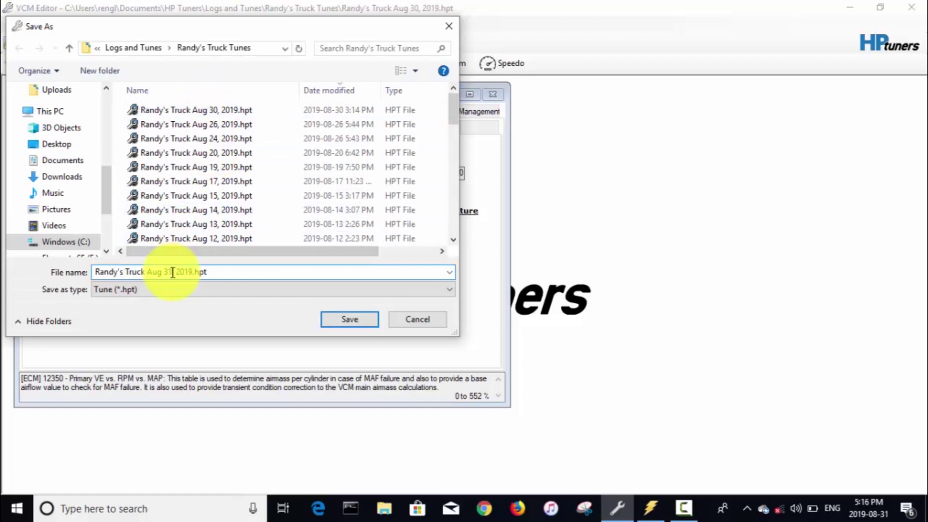
key(BackSpace)
text(1)
click(346, 318)
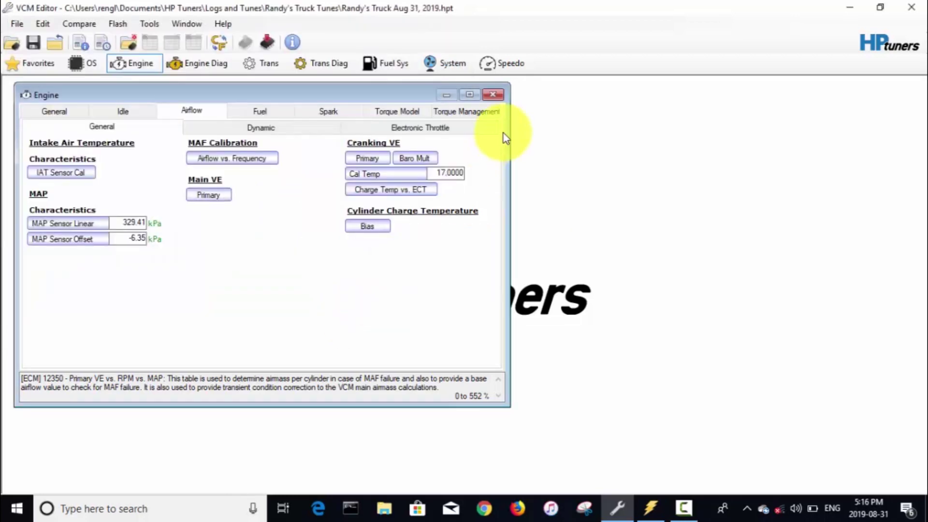
Step: Close the Engine panel and write the Aug 31 calibration to the truck via Flash > Write Vehicle
click(496, 95)
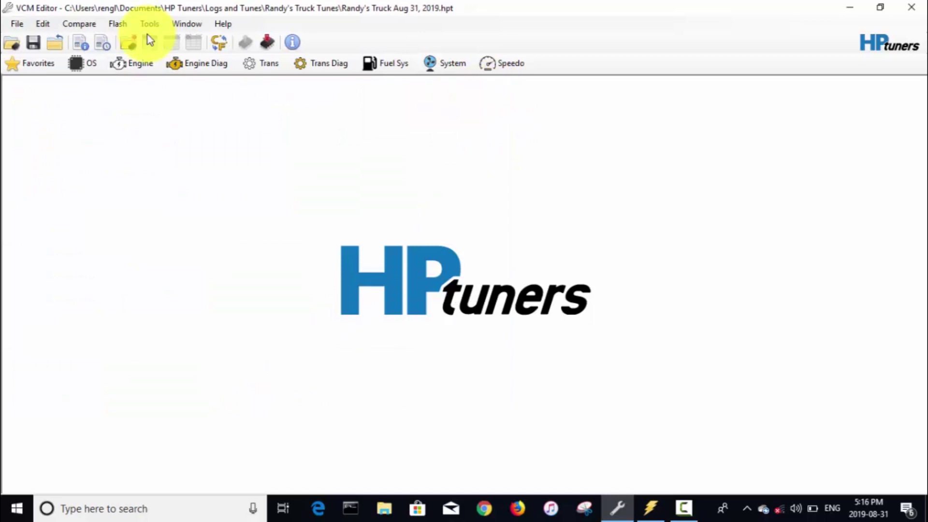
click(119, 24)
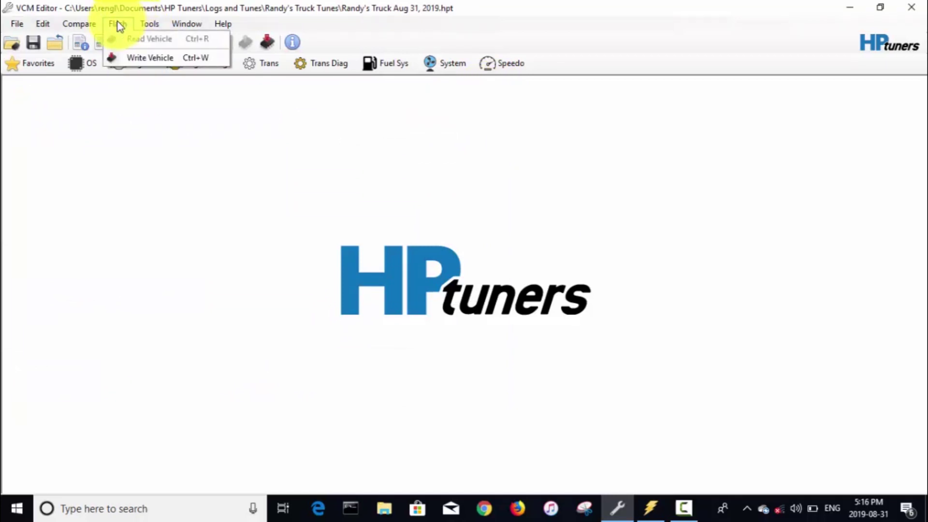
click(146, 60)
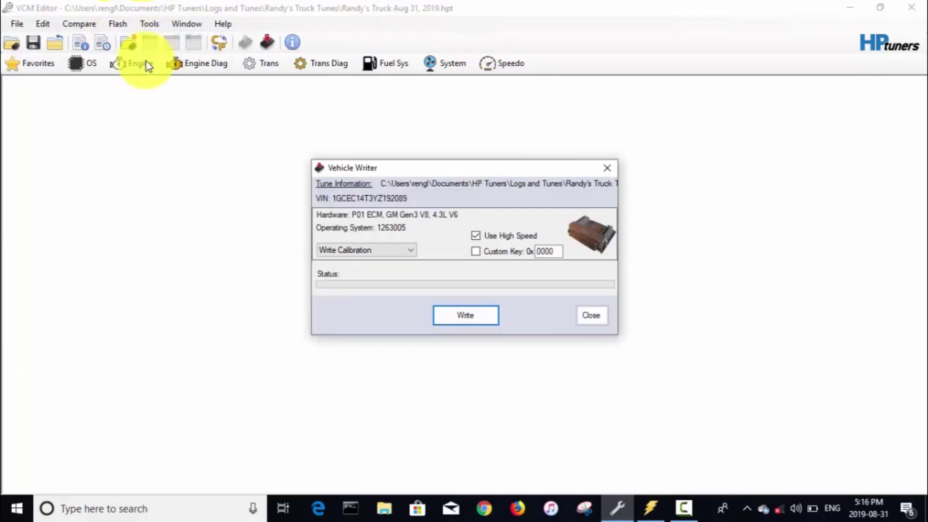
click(467, 317)
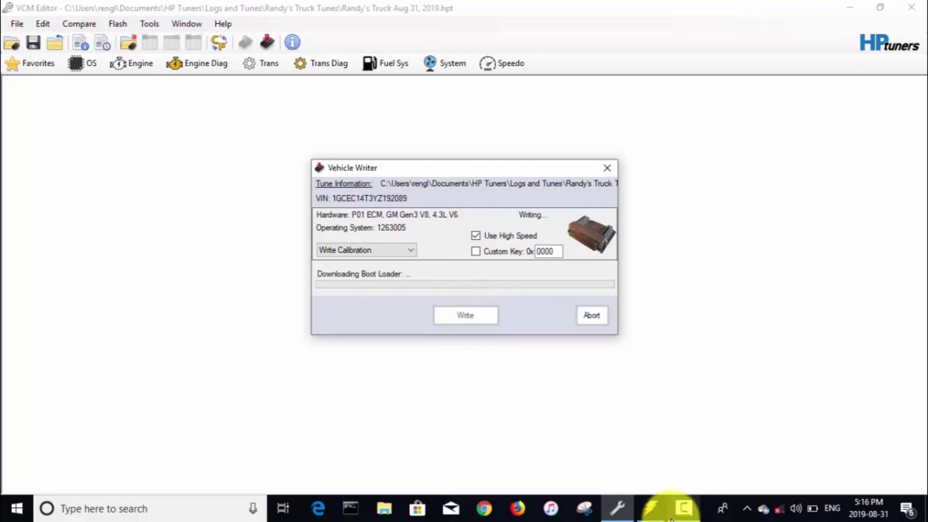
Step: Bring VCM Scanner to the front to view the stopped idle truck log (850 rpm, 50 kPa)
click(653, 508)
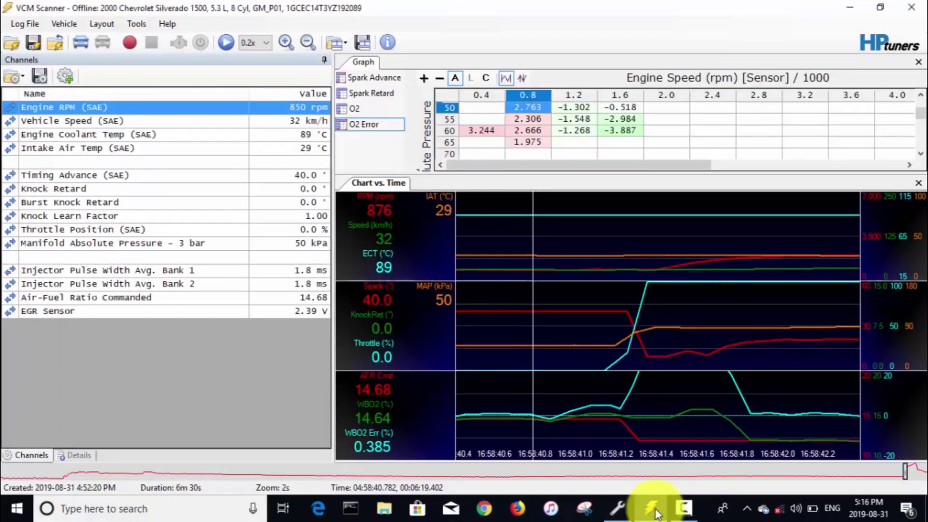